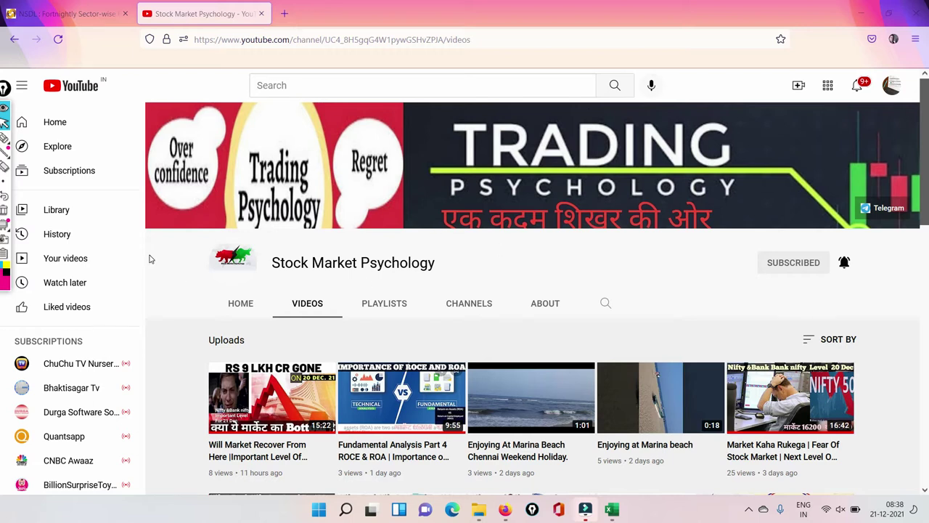
Outline the "Will Market Recover From Here" and "Market Kaha Rukega" video titles with the annotation pen and clear the ink
{"action": "left_click", "coordinate": [6, 138]}
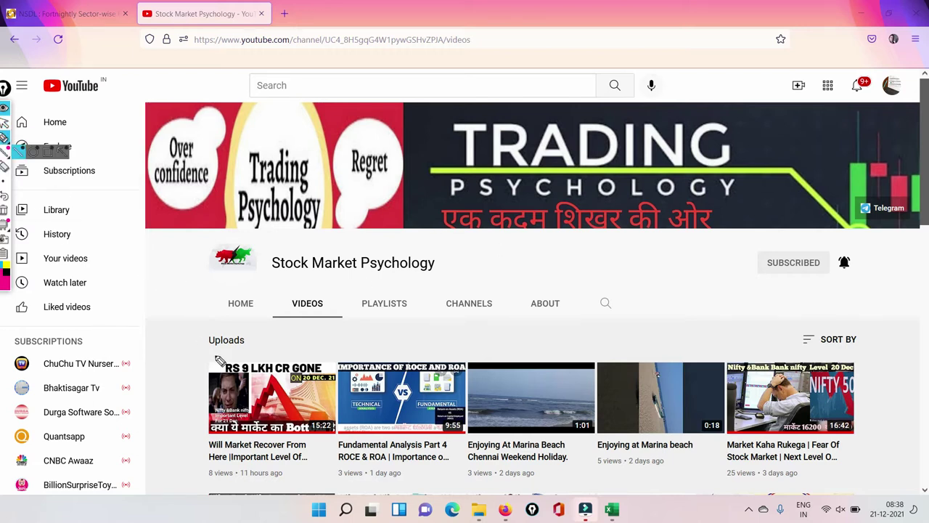
{"action": "mouse_move", "coordinate": [314, 437]}
{"action": "left_mouse_down"}
{"action": "mouse_move", "coordinate": [320, 465]}
{"action": "mouse_move", "coordinate": [214, 486]}
{"action": "mouse_move", "coordinate": [208, 466]}
{"action": "left_mouse_up"}
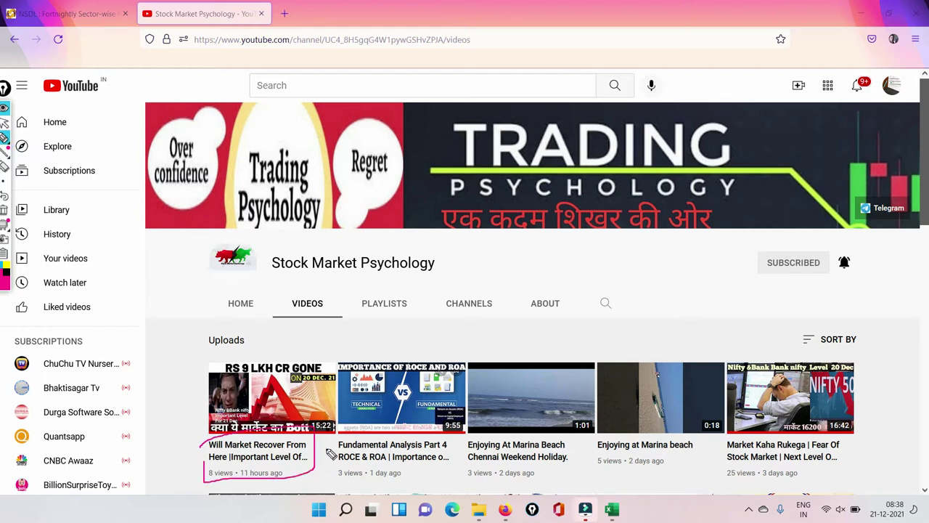
{"action": "mouse_move", "coordinate": [721, 443]}
{"action": "left_mouse_down"}
{"action": "mouse_move", "coordinate": [803, 436]}
{"action": "mouse_move", "coordinate": [855, 450]}
{"action": "mouse_move", "coordinate": [759, 473]}
{"action": "left_mouse_up"}
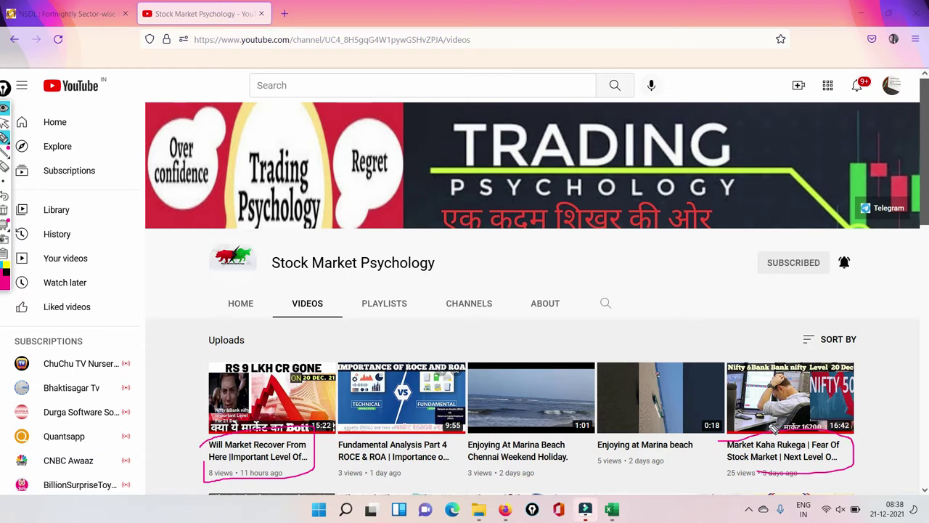
{"action": "left_click_drag", "start_coordinate": [775, 428], "coordinate": [837, 411]}
{"action": "left_click", "coordinate": [4, 210]}
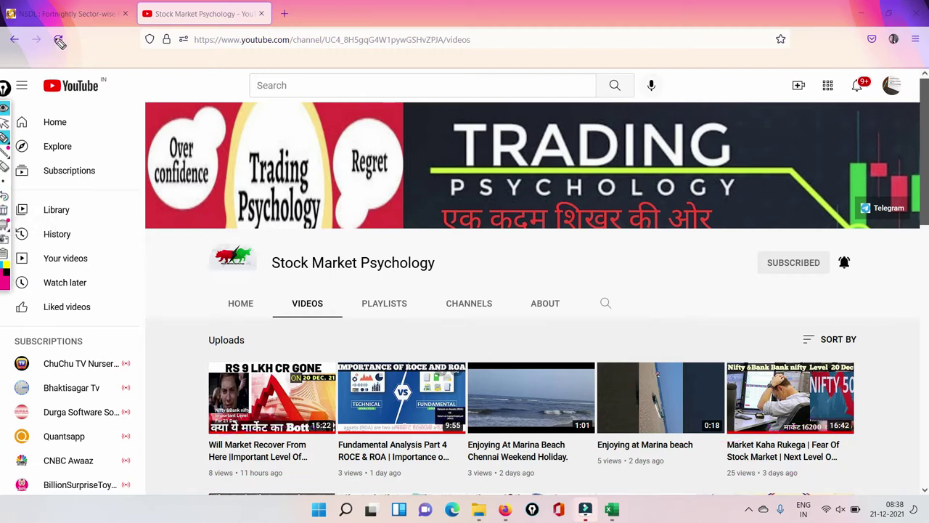
Show the Net Investment December 01-15, 2021 columns in the NSDL fortnightly sector-wise report
{"action": "mouse_move", "coordinate": [4, 138]}
{"action": "left_click", "coordinate": [55, 16]}
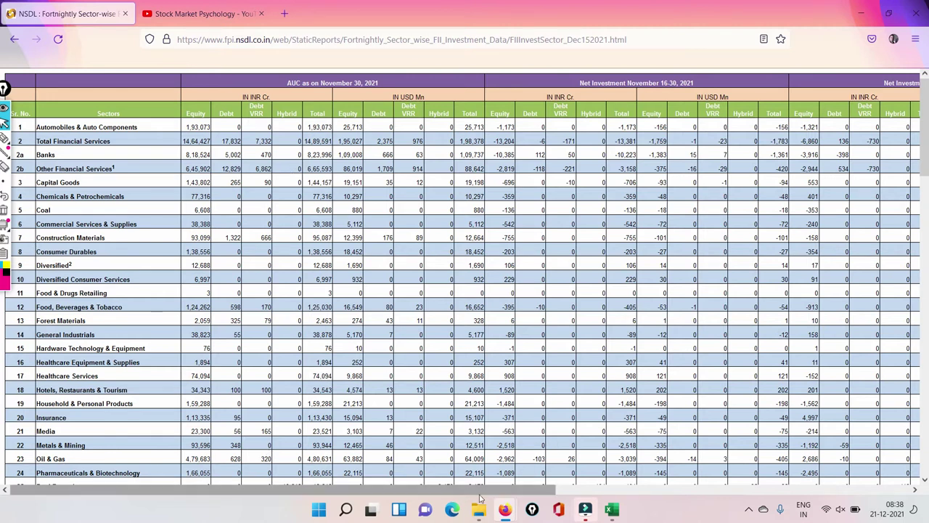
{"action": "left_click", "coordinate": [559, 491]}
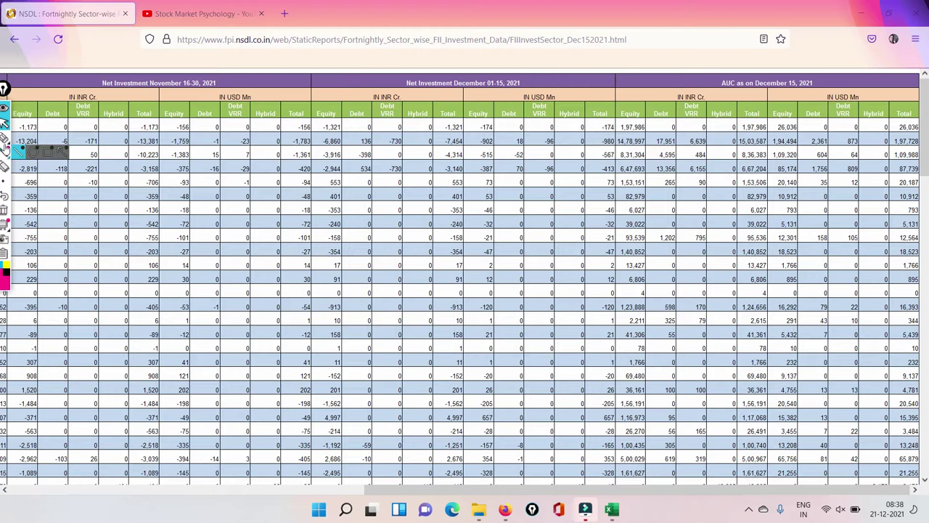
Tick the first four December 01-15 INR totals with the annotation pen and clear the ticks
{"action": "mouse_move", "coordinate": [4, 138]}
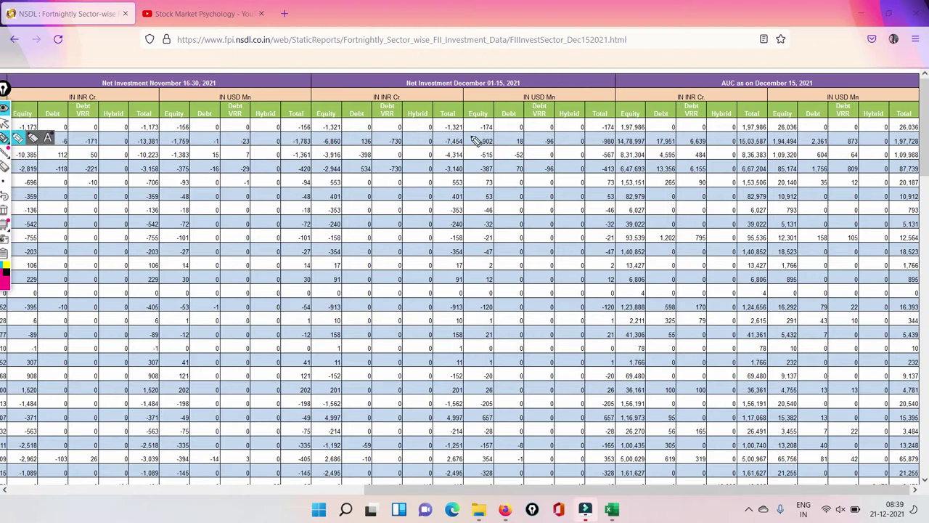
{"action": "left_click_drag", "start_coordinate": [464, 131], "coordinate": [492, 108]}
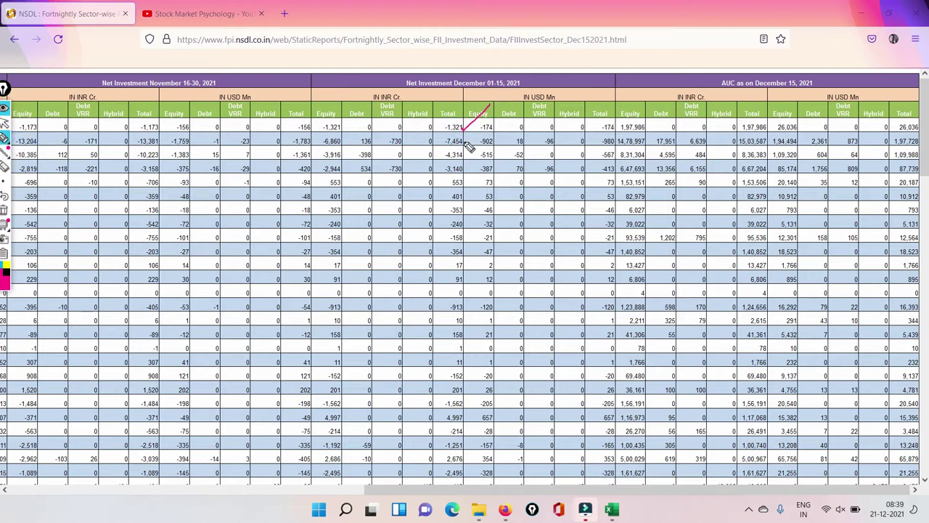
{"action": "left_click_drag", "start_coordinate": [463, 144], "coordinate": [481, 123]}
{"action": "left_click_drag", "start_coordinate": [463, 156], "coordinate": [495, 134]}
{"action": "left_click_drag", "start_coordinate": [467, 173], "coordinate": [519, 142]}
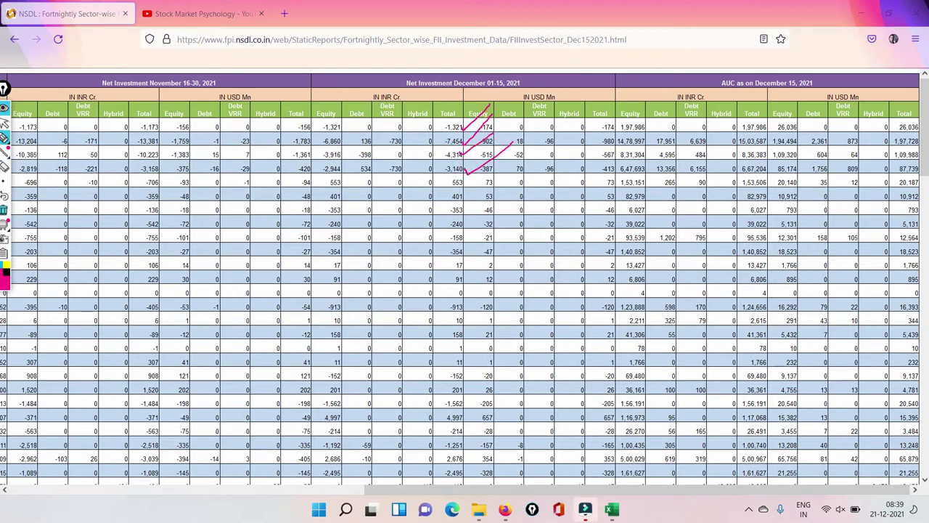
{"action": "left_click", "coordinate": [4, 211]}
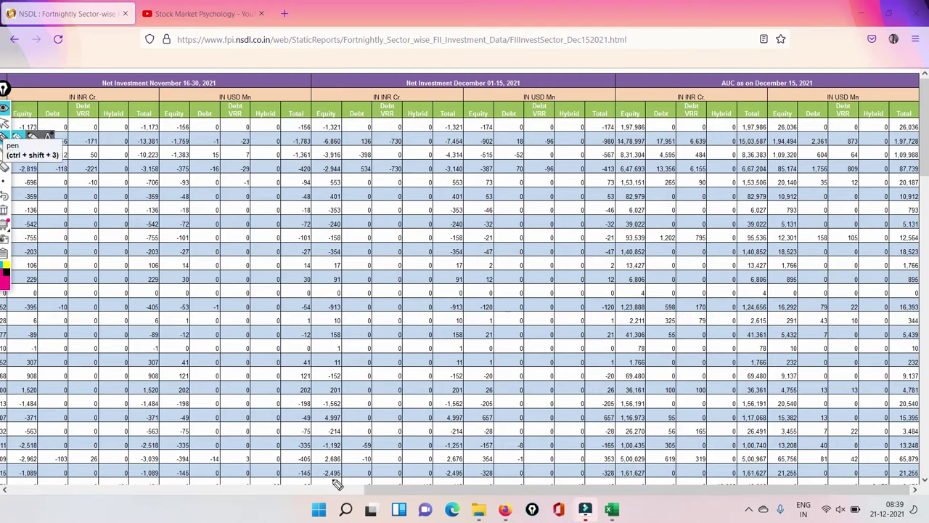
Switch to the money flow analysis workbook in Excel and show the sector names and net investment columns of the FINAL REPORT sheet
{"action": "left_click", "coordinate": [4, 125]}
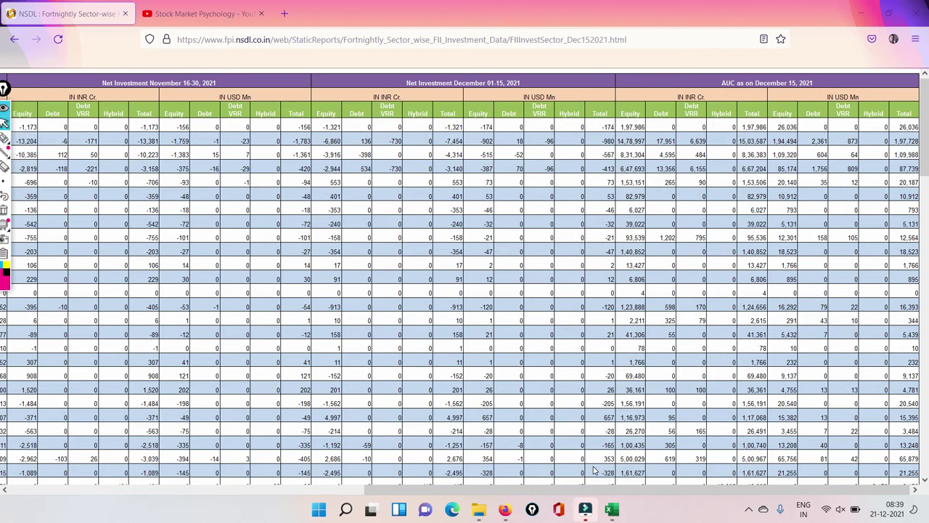
{"action": "left_click", "coordinate": [612, 510]}
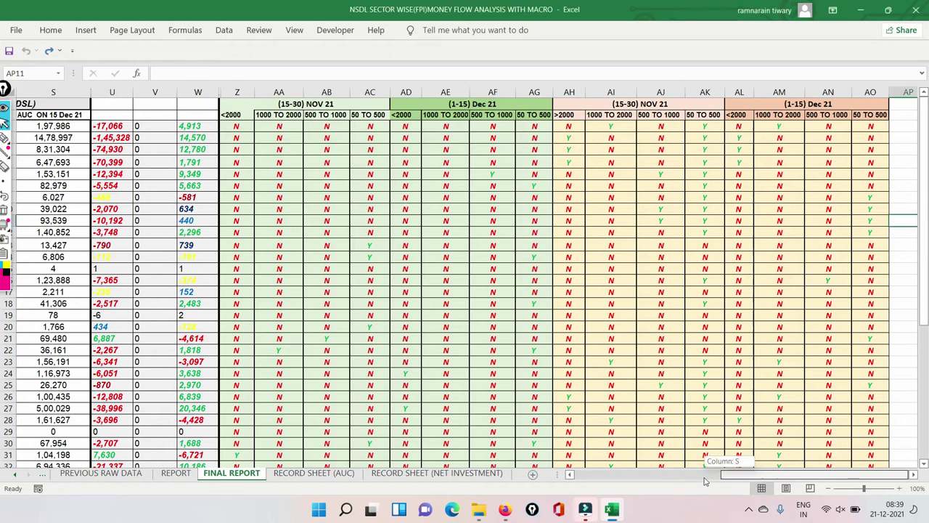
{"action": "left_click_drag", "start_coordinate": [708, 474], "coordinate": [539, 488]}
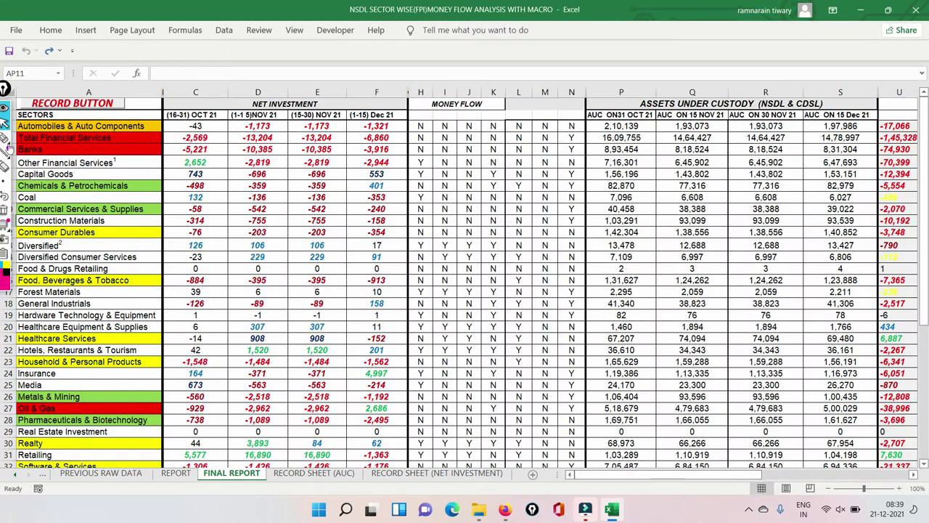
Mark key November and (1-15) Dec 21 net investment figures, including Total Financial Services, with the annotation pen and clear the ink
{"action": "left_click_drag", "start_coordinate": [390, 127], "coordinate": [431, 111]}
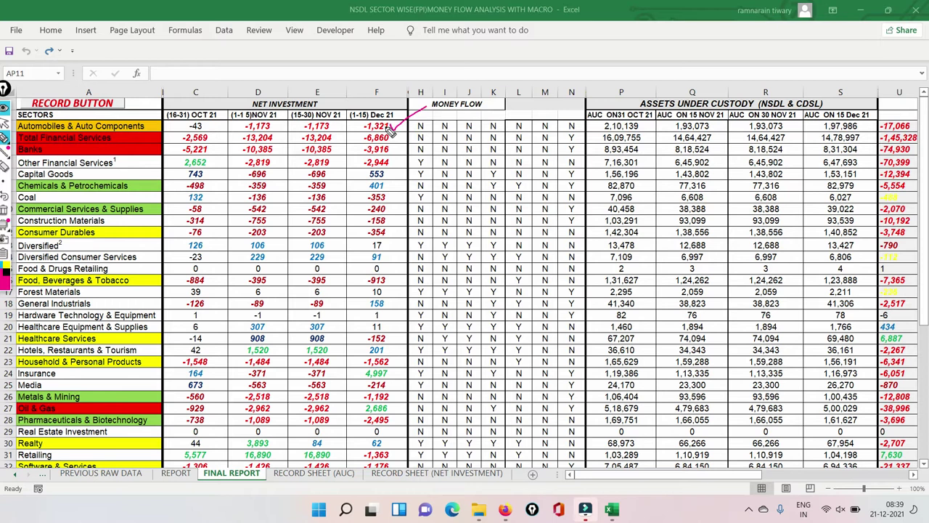
{"action": "left_click_drag", "start_coordinate": [392, 133], "coordinate": [424, 120]}
{"action": "mouse_move", "coordinate": [317, 146]}
{"action": "left_mouse_down"}
{"action": "mouse_move", "coordinate": [340, 131]}
{"action": "mouse_move", "coordinate": [279, 148]}
{"action": "mouse_move", "coordinate": [251, 131]}
{"action": "mouse_move", "coordinate": [251, 142]}
{"action": "left_mouse_up"}
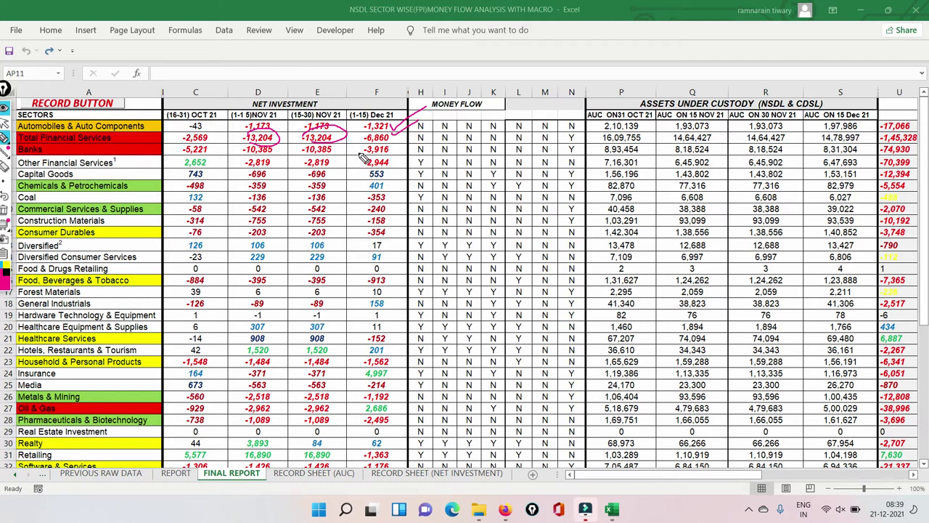
{"action": "mouse_move", "coordinate": [359, 152]}
{"action": "left_mouse_down"}
{"action": "mouse_move", "coordinate": [391, 143]}
{"action": "mouse_move", "coordinate": [360, 168]}
{"action": "mouse_move", "coordinate": [383, 155]}
{"action": "left_mouse_up"}
{"action": "left_click_drag", "start_coordinate": [355, 422], "coordinate": [392, 408]}
{"action": "left_click", "coordinate": [5, 209]}
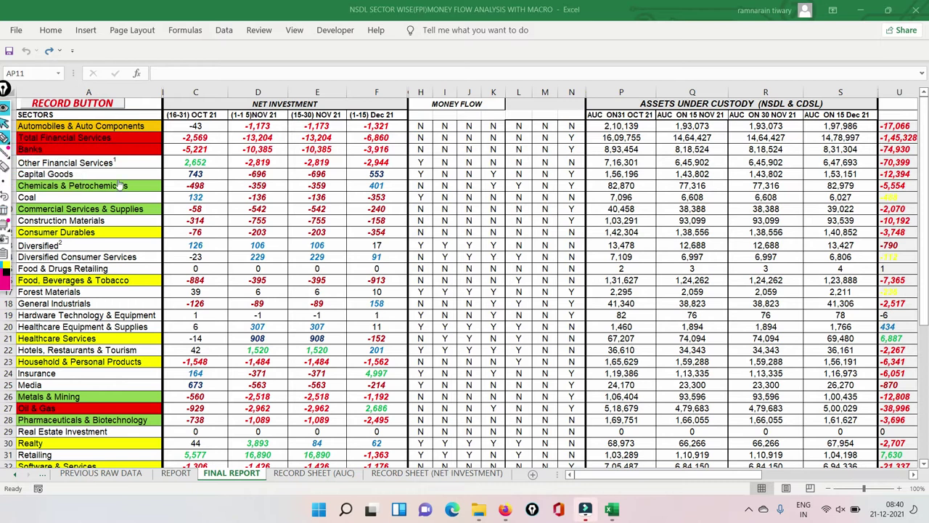
Add filters to the header cells in row 2 of the FINAL REPORT sheet
{"action": "left_click", "coordinate": [5, 122]}
{"action": "left_click", "coordinate": [914, 474]}
{"action": "left_click_drag", "start_coordinate": [913, 477], "coordinate": [914, 477]}
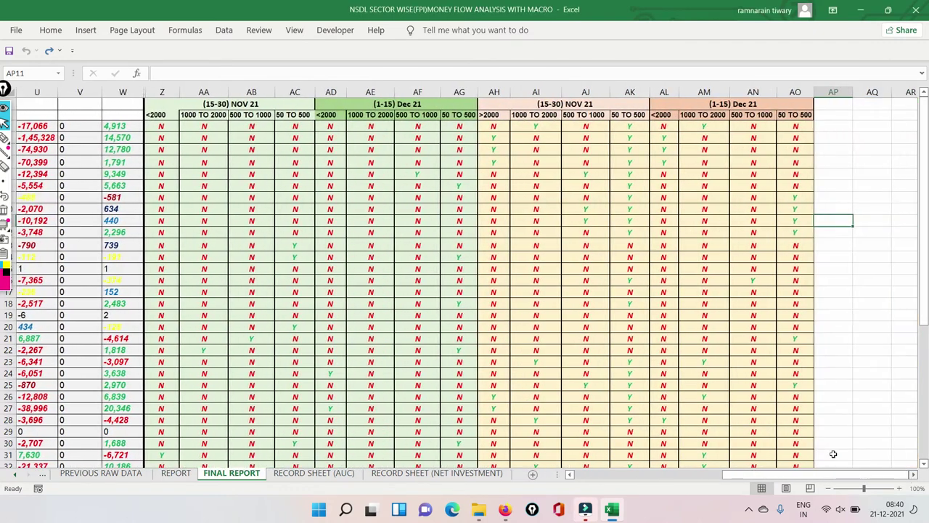
{"action": "left_click_drag", "start_coordinate": [727, 481], "coordinate": [526, 472]}
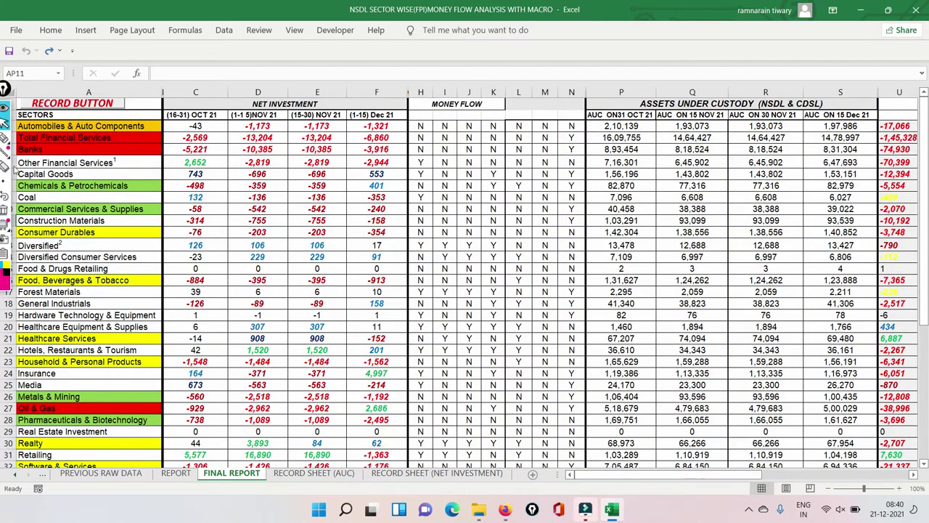
{"action": "left_click", "coordinate": [4, 108]}
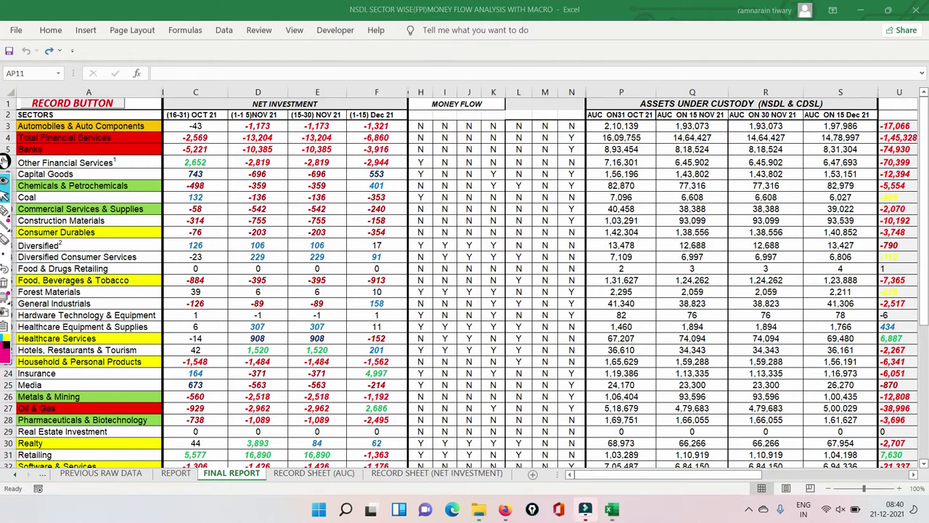
{"action": "left_click", "coordinate": [7, 115]}
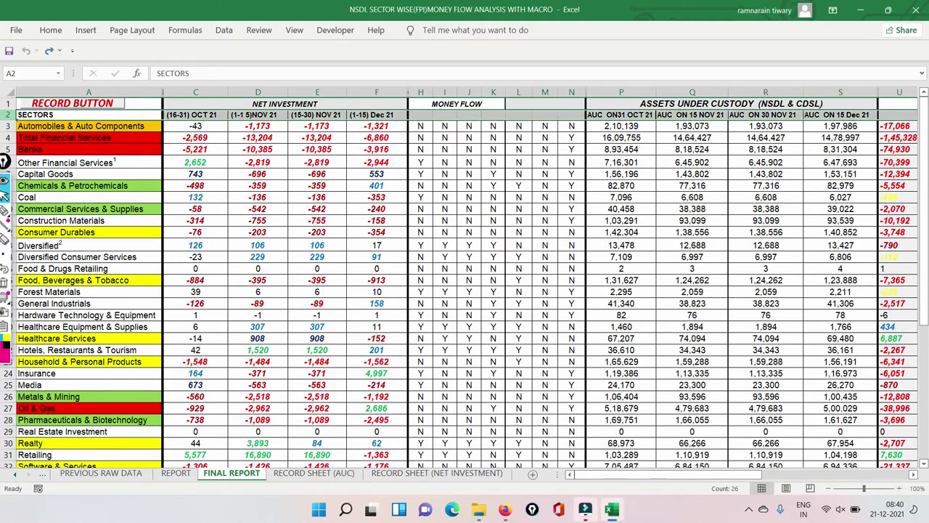
{"action": "left_click", "coordinate": [224, 31]}
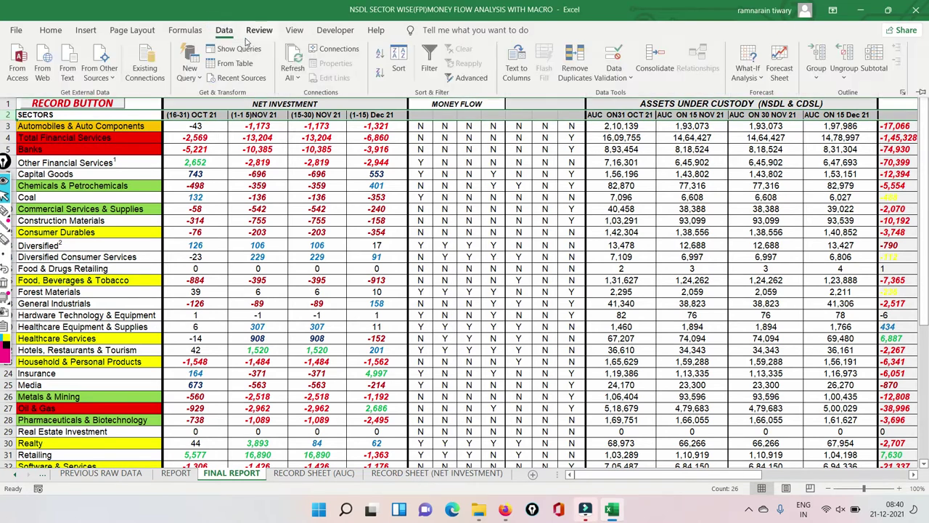
{"action": "left_click", "coordinate": [429, 68]}
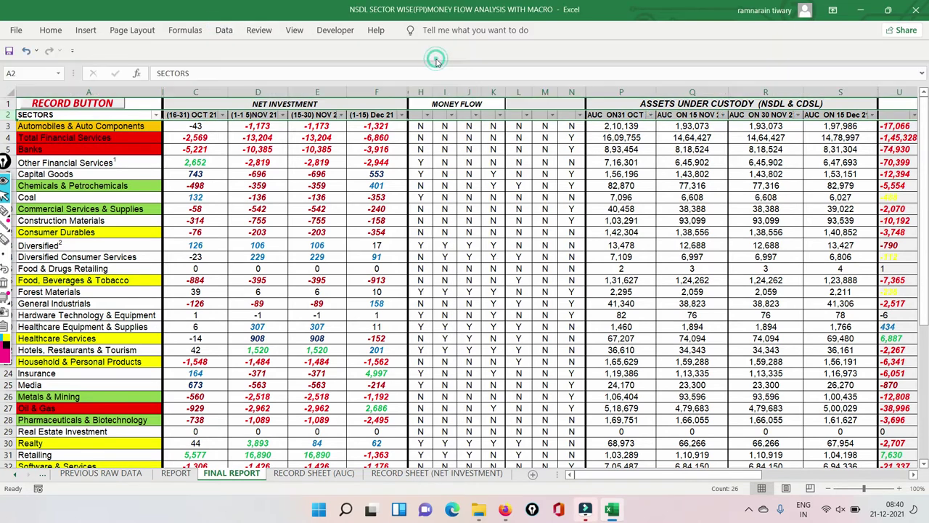
{"action": "left_click", "coordinate": [913, 475]}
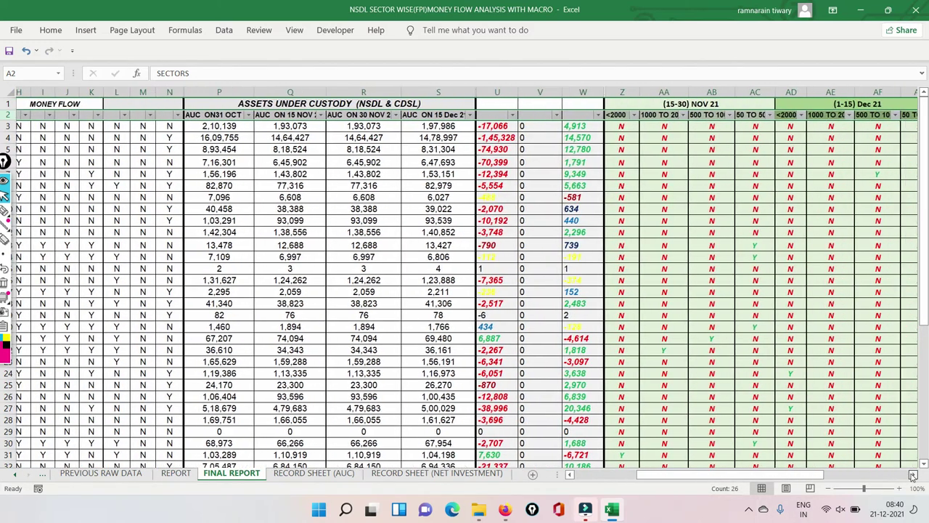
{"action": "left_click", "coordinate": [914, 475]}
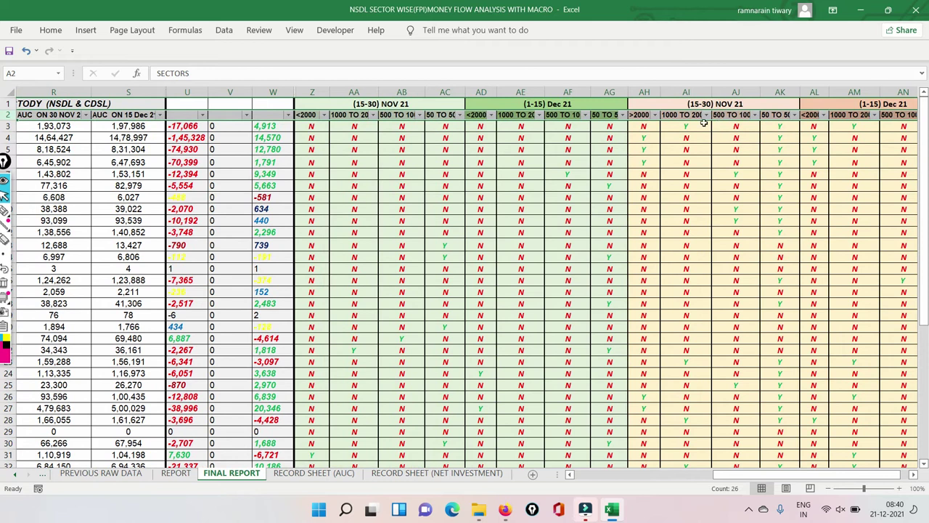
{"action": "left_click", "coordinate": [655, 114]}
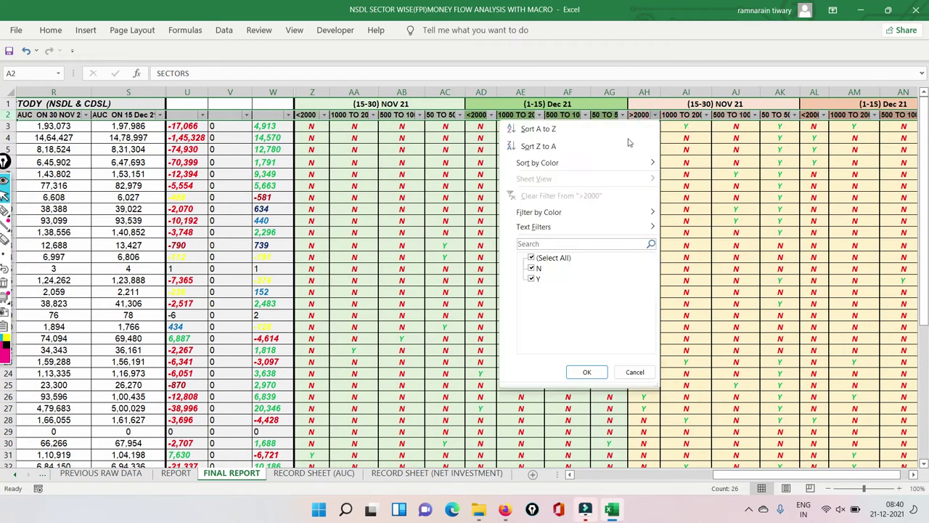
{"action": "left_click", "coordinate": [532, 269]}
{"action": "left_click", "coordinate": [530, 268]}
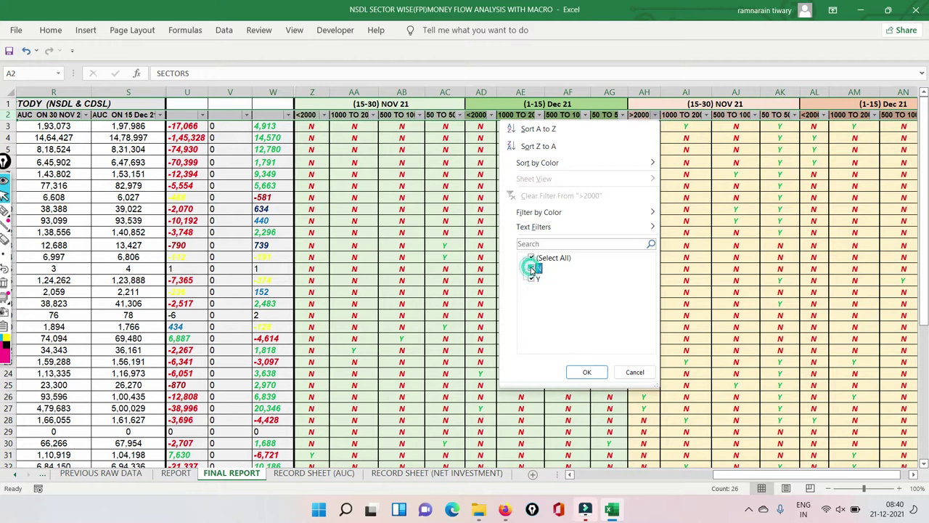
Filter the "<2000" column AL under (1-15) Dec 21 to show only the Y rows
{"action": "left_click", "coordinate": [916, 476]}
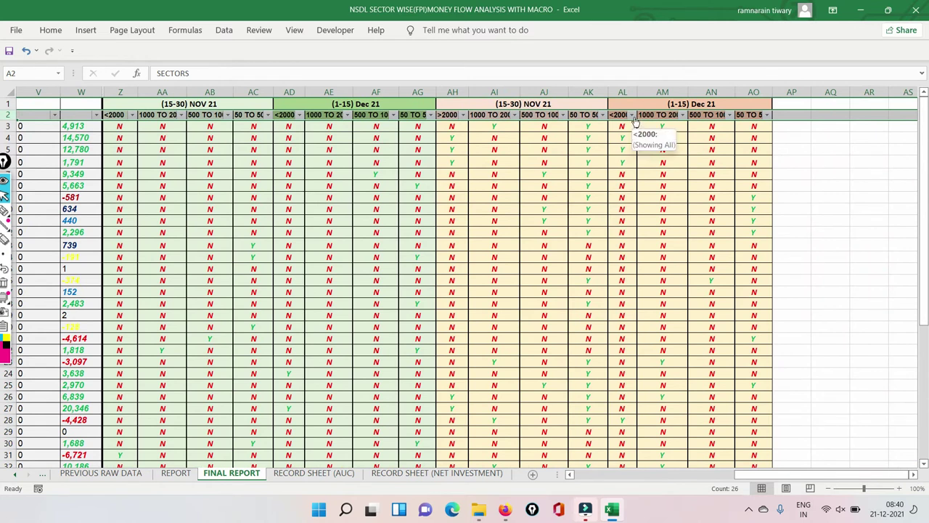
{"action": "left_click", "coordinate": [634, 120]}
{"action": "left_click", "coordinate": [508, 269]}
{"action": "left_click", "coordinate": [563, 372]}
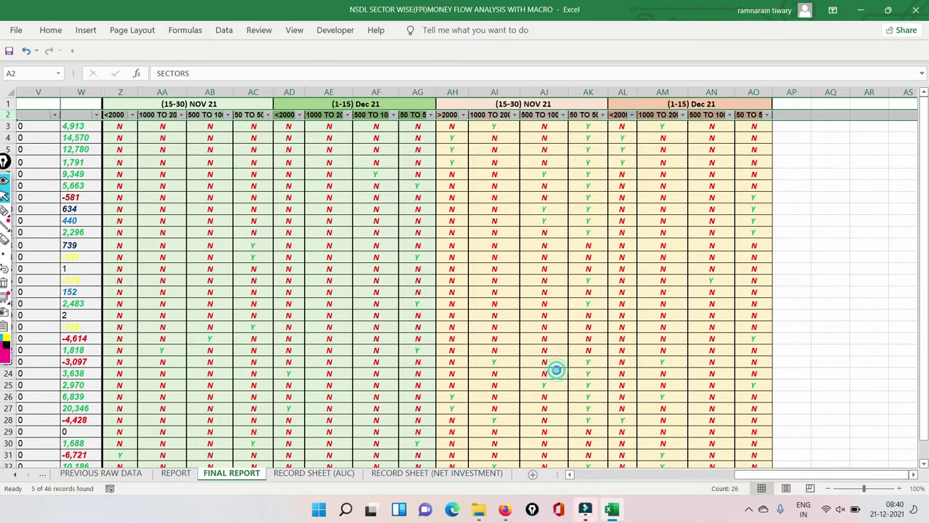
Tick the filtered sectors and their (1-15) Dec 21 net investment values with the annotation pen and clear the ticks
{"action": "left_click_drag", "start_coordinate": [742, 475], "coordinate": [563, 475]}
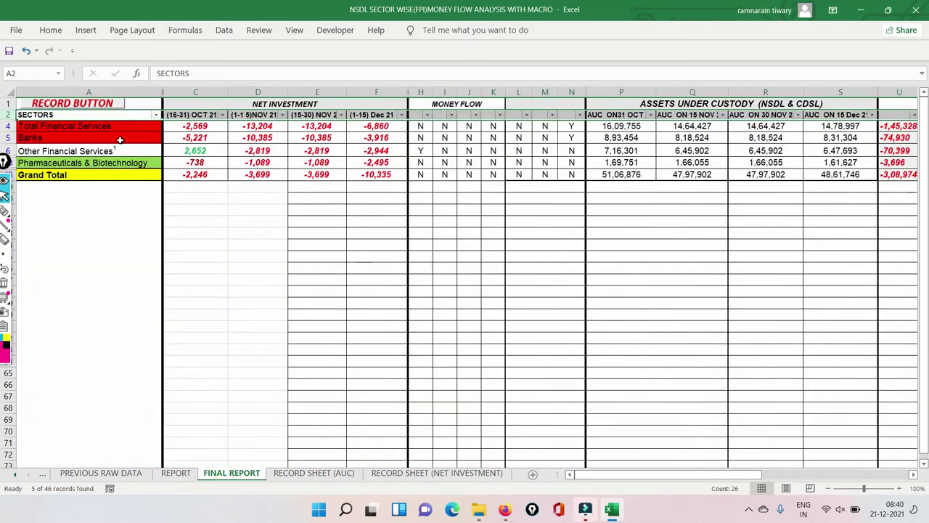
{"action": "mouse_move", "coordinate": [5, 211]}
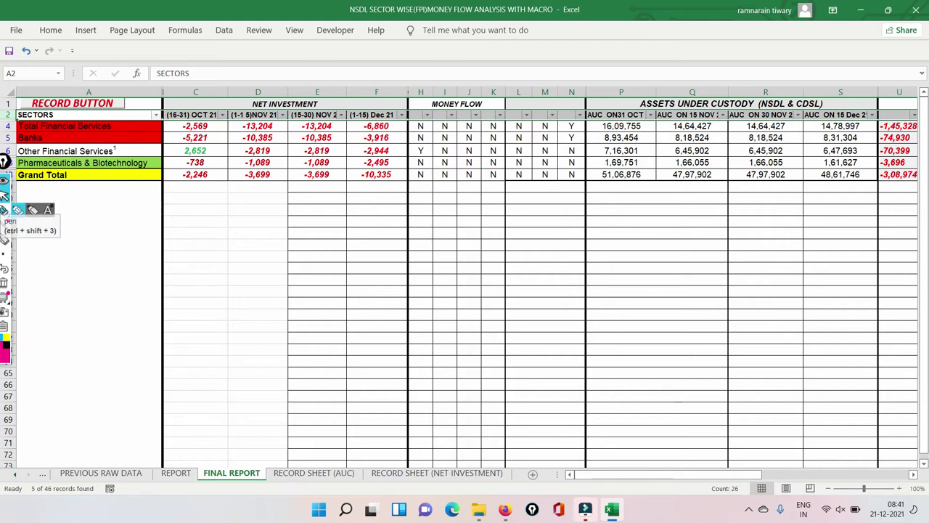
{"action": "left_click_drag", "start_coordinate": [348, 123], "coordinate": [389, 105]}
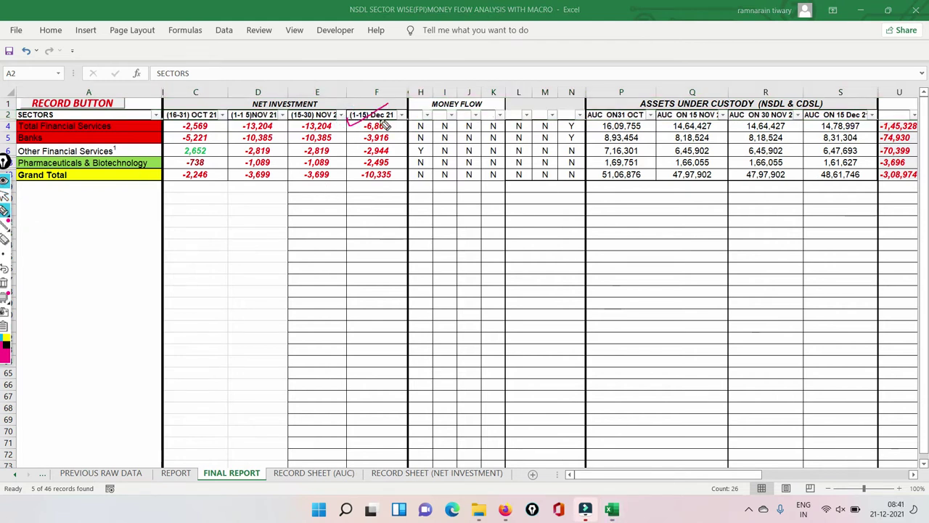
{"action": "left_click_drag", "start_coordinate": [349, 130], "coordinate": [388, 116]}
{"action": "left_click_drag", "start_coordinate": [340, 151], "coordinate": [389, 129]}
{"action": "left_click_drag", "start_coordinate": [353, 162], "coordinate": [408, 129]}
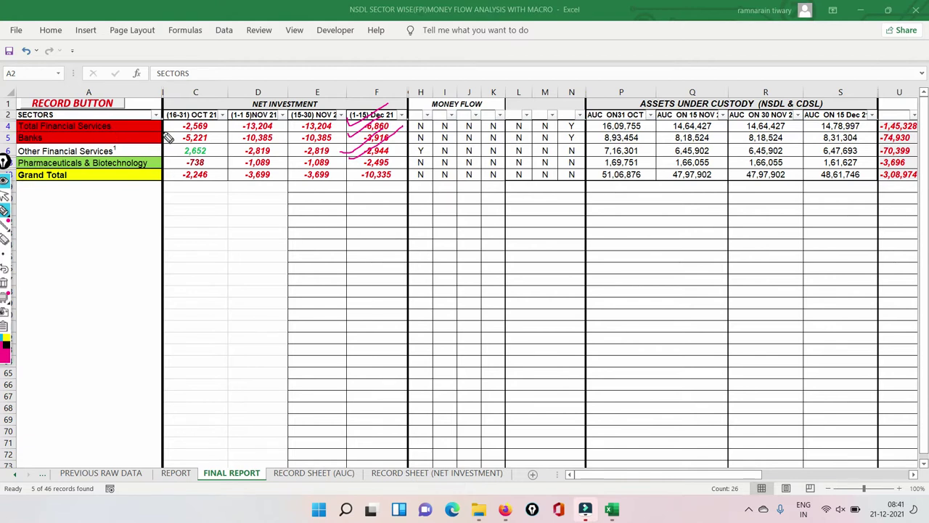
{"action": "left_click_drag", "start_coordinate": [166, 132], "coordinate": [181, 114]}
{"action": "mouse_move", "coordinate": [166, 146]}
{"action": "left_mouse_down"}
{"action": "mouse_move", "coordinate": [179, 135]}
{"action": "mouse_move", "coordinate": [161, 158]}
{"action": "left_mouse_up"}
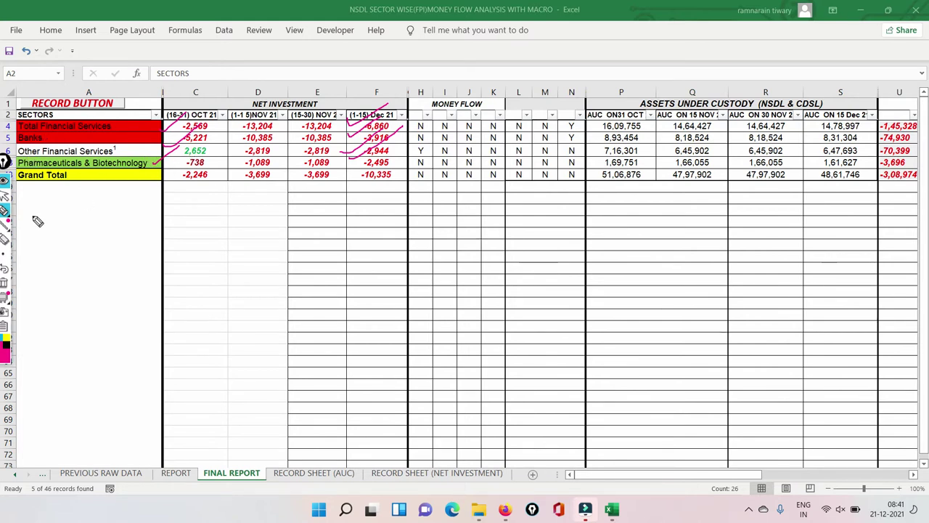
{"action": "left_click", "coordinate": [4, 283]}
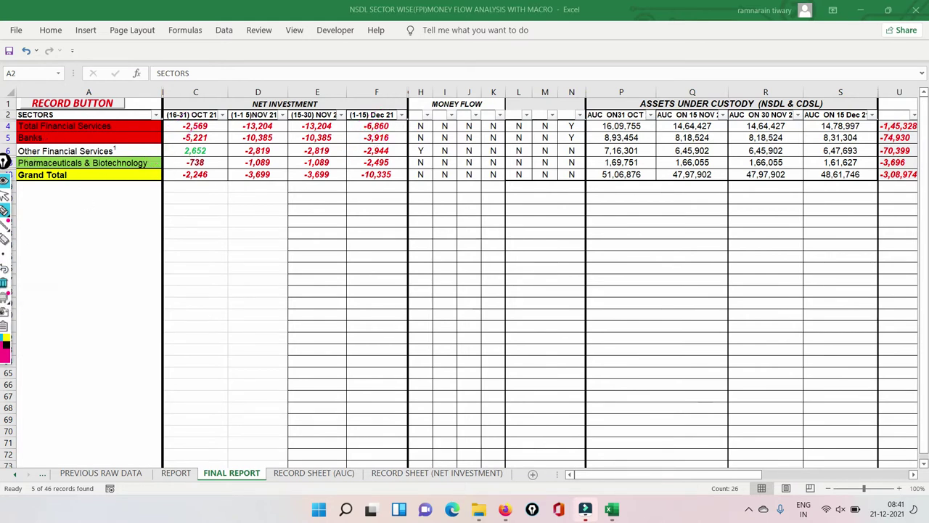
Include the N rows again in the "<2000" filter of column AL under (1-15) Dec 21 to restore all sectors
{"action": "left_click", "coordinate": [5, 197]}
{"action": "left_click", "coordinate": [913, 476]}
{"action": "left_click_drag", "start_coordinate": [913, 477], "coordinate": [913, 476]}
{"action": "left_click", "coordinate": [587, 116]}
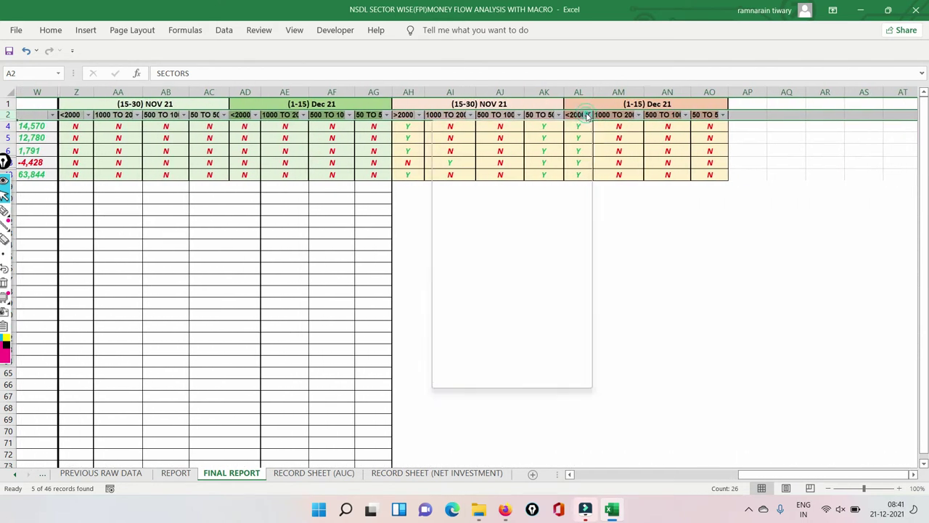
{"action": "left_click", "coordinate": [465, 268]}
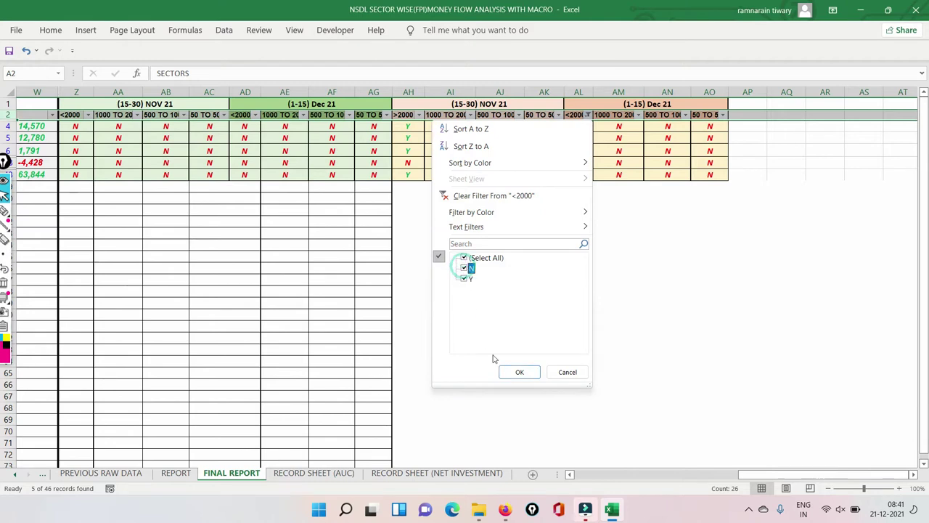
{"action": "left_click", "coordinate": [519, 372]}
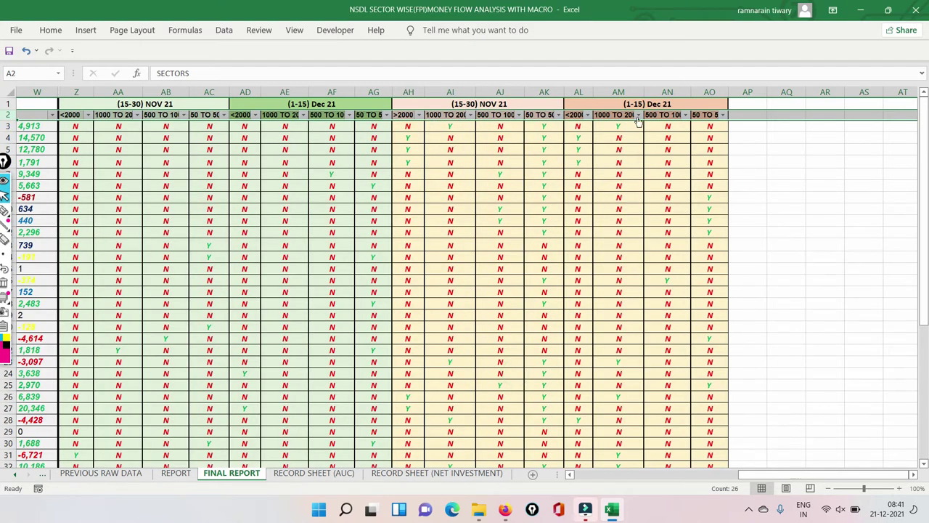
Filter the "1000 TO 2000" column AM under (1-15) Dec 21 to only Y rows and bring the sector names into view
{"action": "left_click", "coordinate": [639, 118]}
{"action": "left_click", "coordinate": [516, 269]}
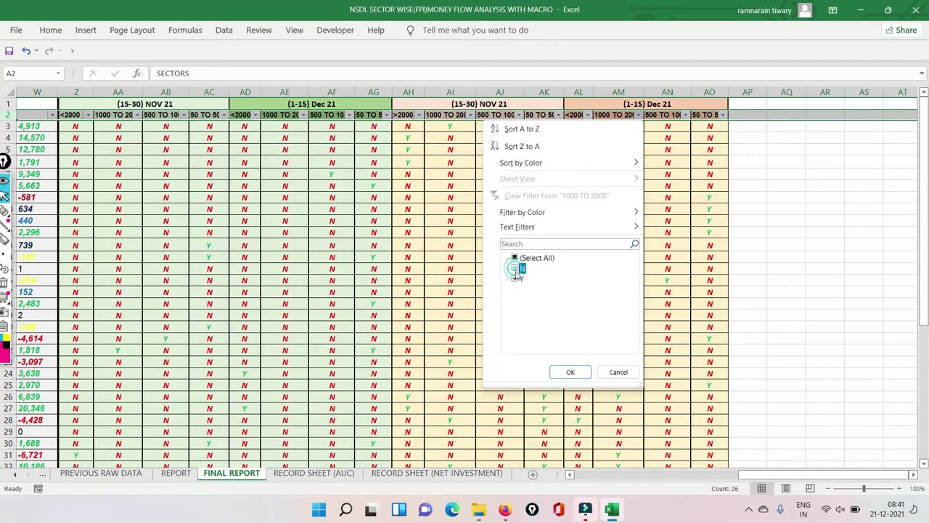
{"action": "left_click", "coordinate": [570, 373]}
{"action": "left_click_drag", "start_coordinate": [606, 488], "coordinate": [560, 496]}
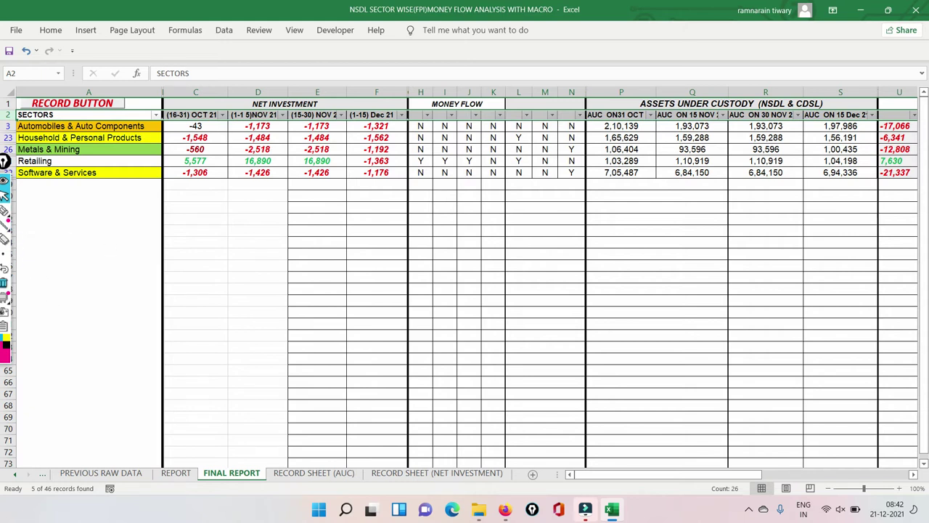
Restore all sectors by including the N rows again in the "1000 TO 2000" filter of column AM
{"action": "mouse_move", "coordinate": [4, 211]}
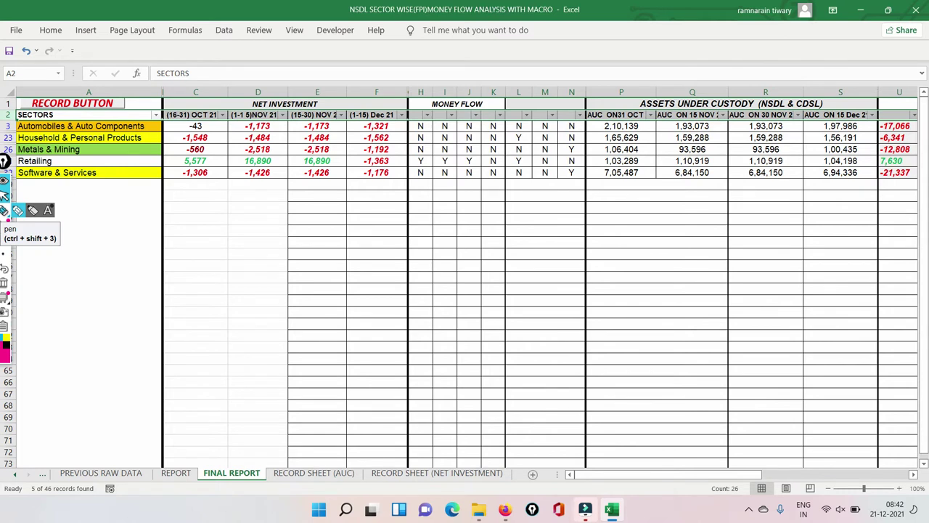
{"action": "left_click", "coordinate": [5, 196]}
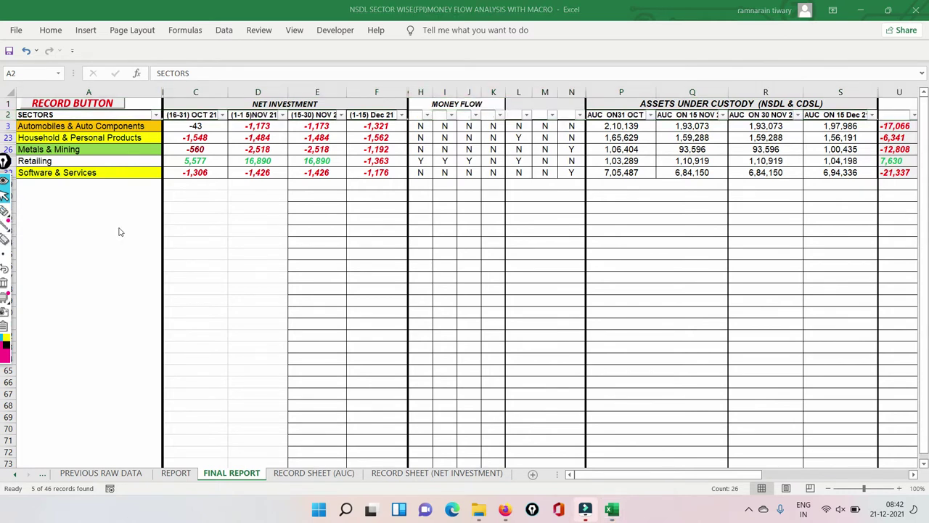
{"action": "left_click", "coordinate": [915, 476]}
{"action": "left_click_drag", "start_coordinate": [914, 475], "coordinate": [916, 477]}
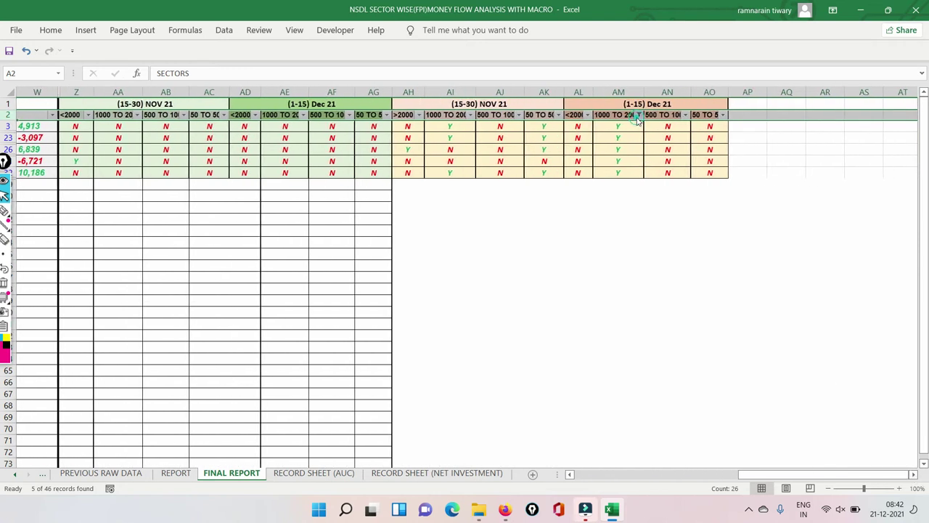
{"action": "left_click", "coordinate": [638, 116]}
{"action": "left_click", "coordinate": [516, 269]}
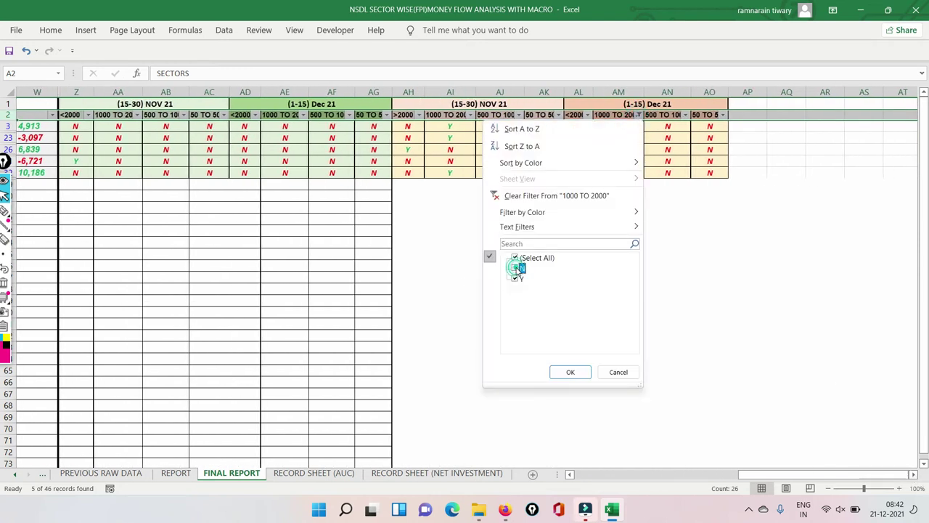
{"action": "left_click", "coordinate": [573, 372]}
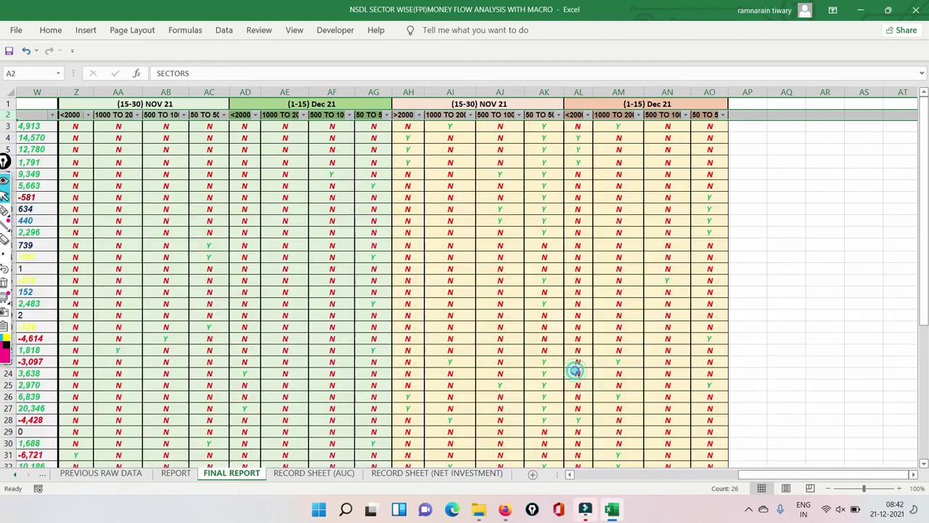
Filter the "500 TO 1000" column AN under (1-15) Dec 21 to only Y rows and return to the sector names
{"action": "left_click", "coordinate": [684, 117]}
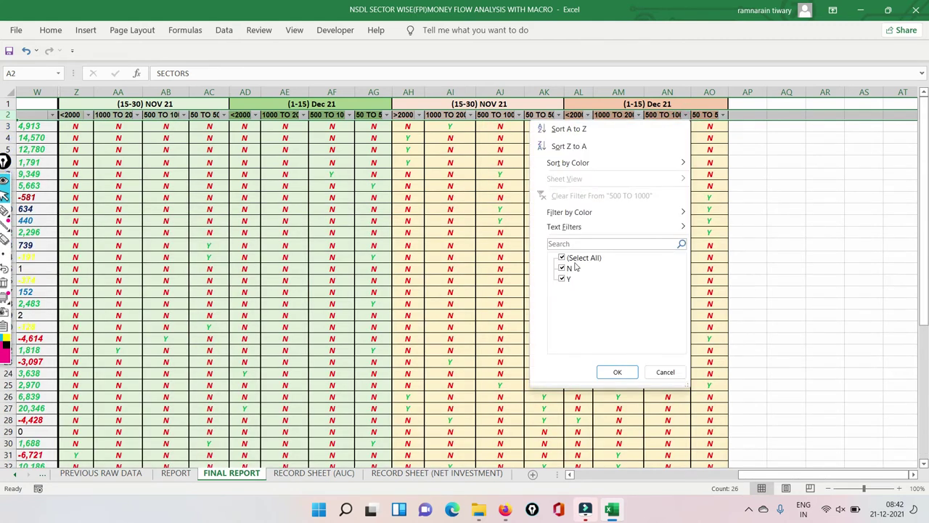
{"action": "left_click", "coordinate": [565, 269]}
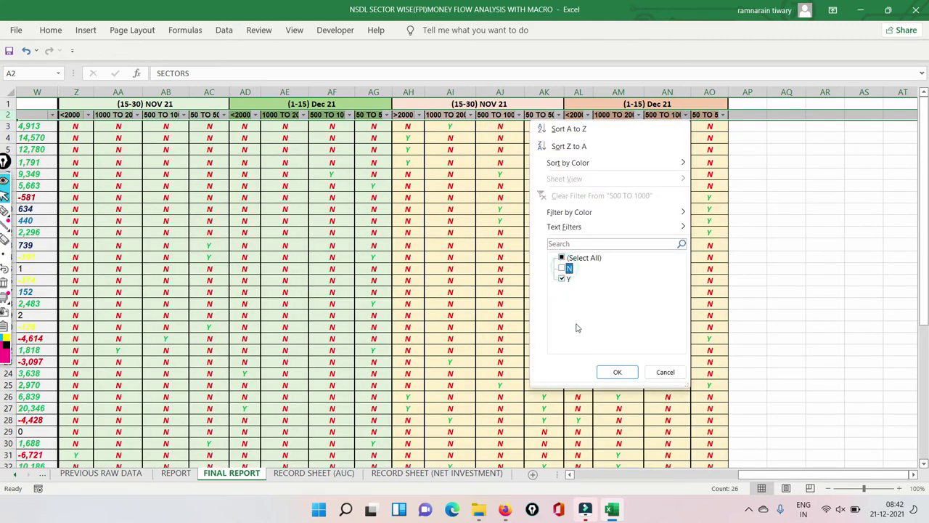
{"action": "left_click", "coordinate": [614, 373]}
{"action": "left_click_drag", "start_coordinate": [746, 476], "coordinate": [554, 478]}
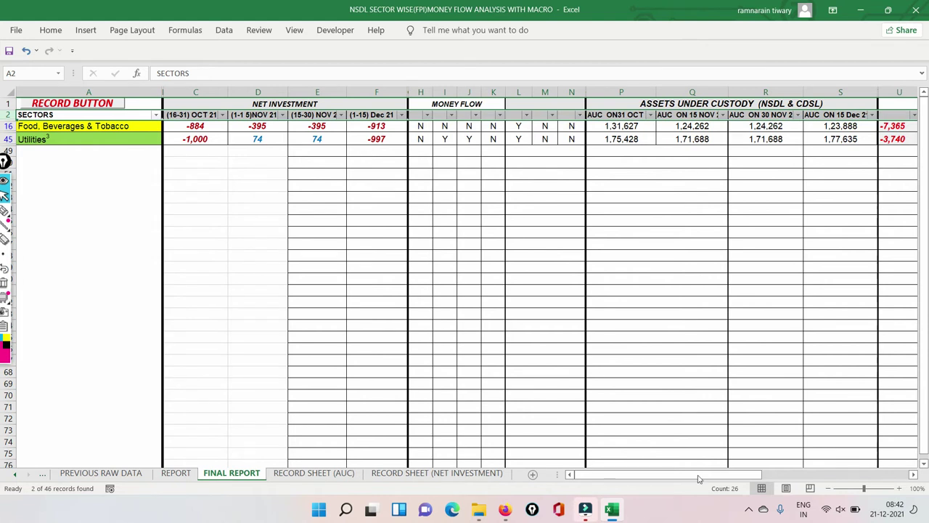
Restore all sectors by including the N rows again in the "500 TO 1000" filter of column AN
{"action": "left_click_drag", "start_coordinate": [716, 478], "coordinate": [895, 474]}
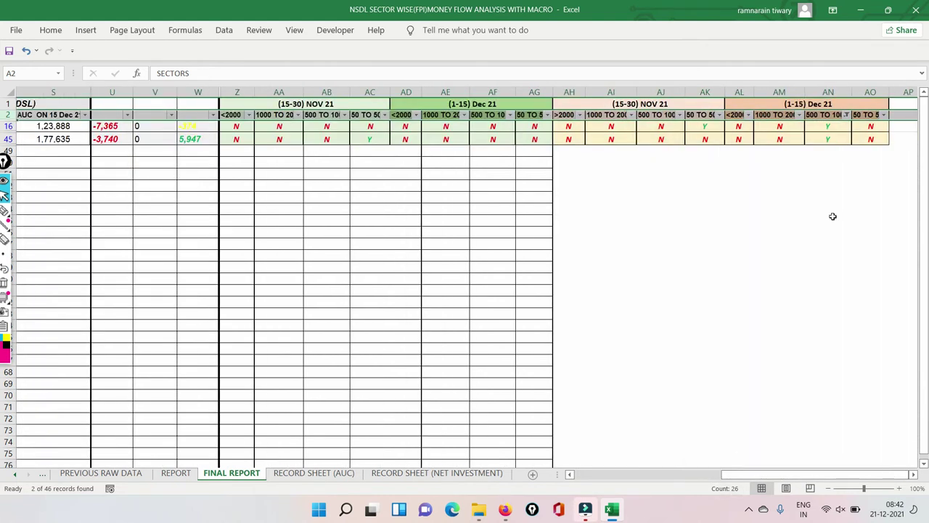
{"action": "left_click", "coordinate": [847, 115]}
{"action": "left_click", "coordinate": [724, 278]}
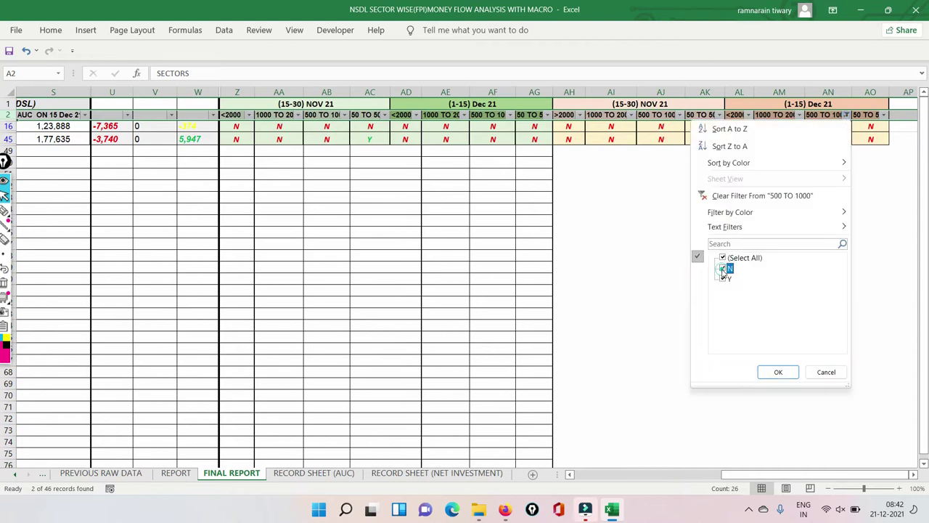
{"action": "left_click", "coordinate": [772, 373]}
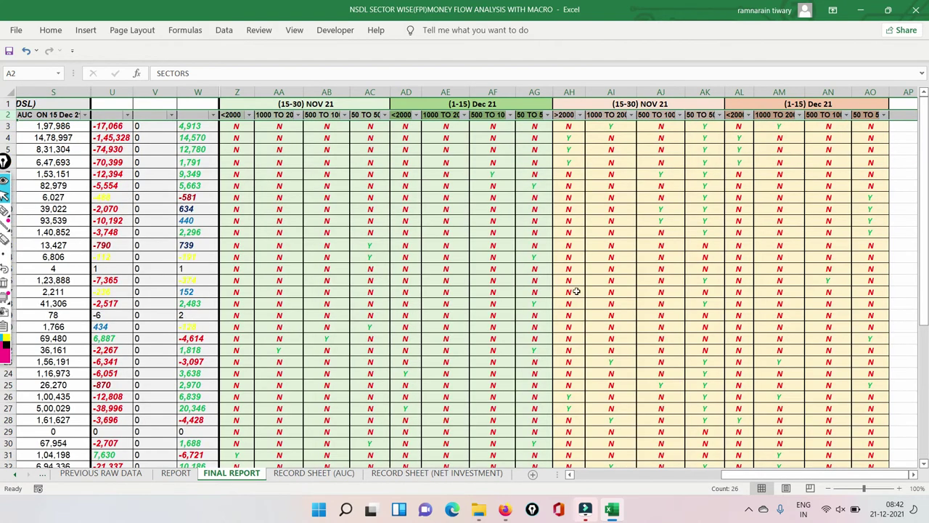
Filter the "<2000" column AD in the green (1-15) Dec 21 block to only Y rows and show the matching sectors
{"action": "left_click", "coordinate": [417, 115]}
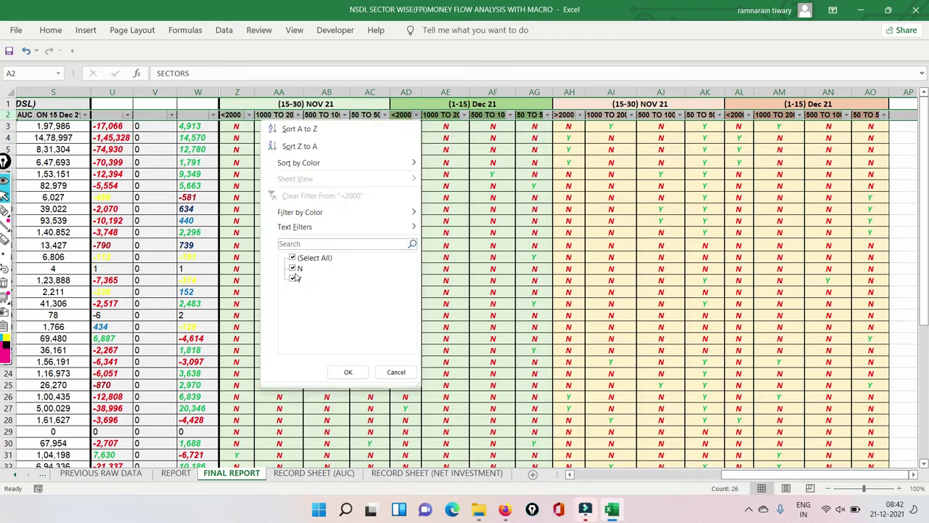
{"action": "left_click", "coordinate": [293, 268]}
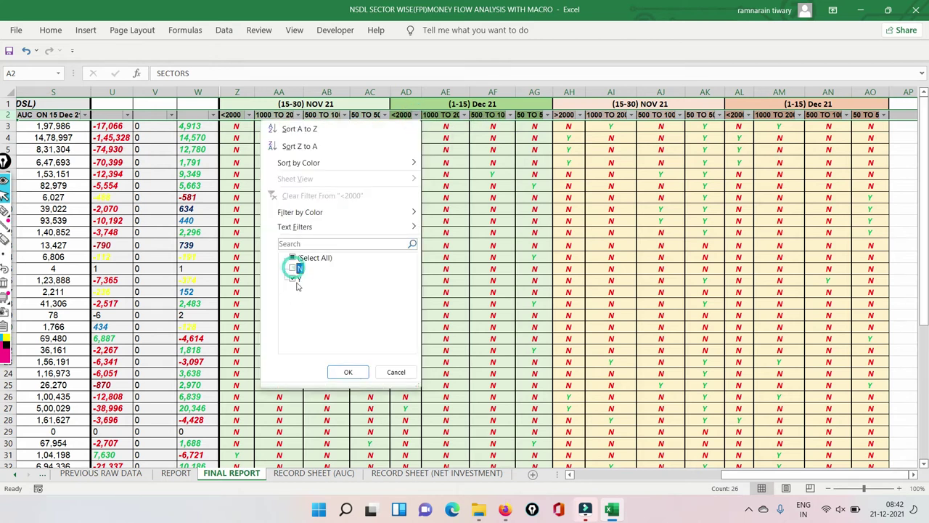
{"action": "left_click", "coordinate": [344, 373]}
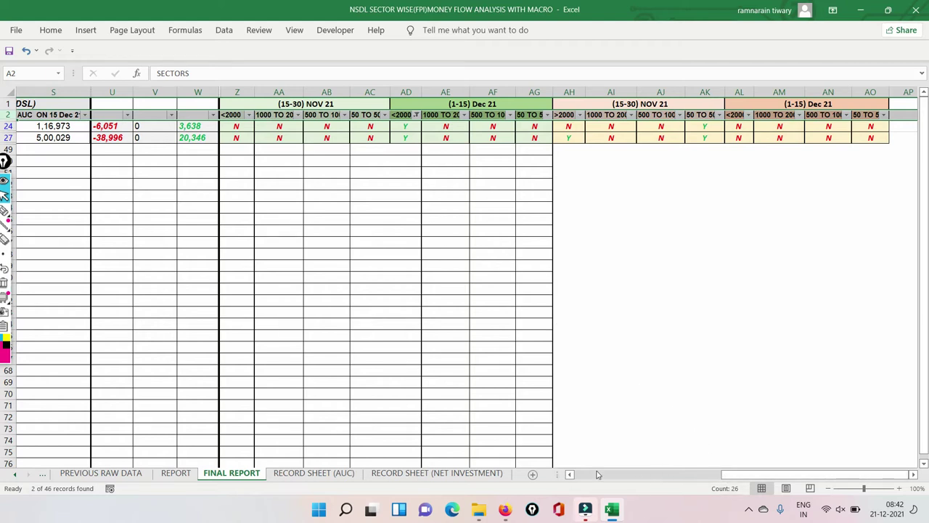
{"action": "left_click_drag", "start_coordinate": [728, 477], "coordinate": [560, 479]}
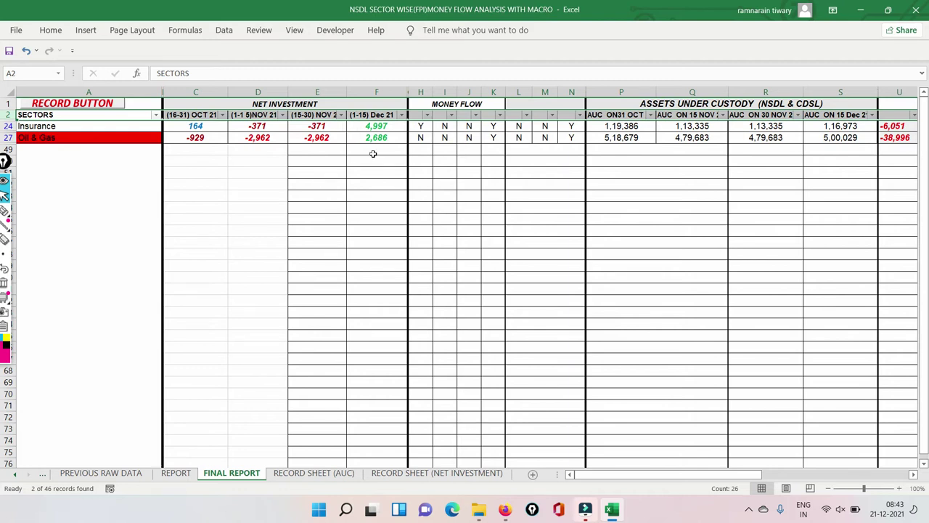
{"action": "mouse_move", "coordinate": [4, 209]}
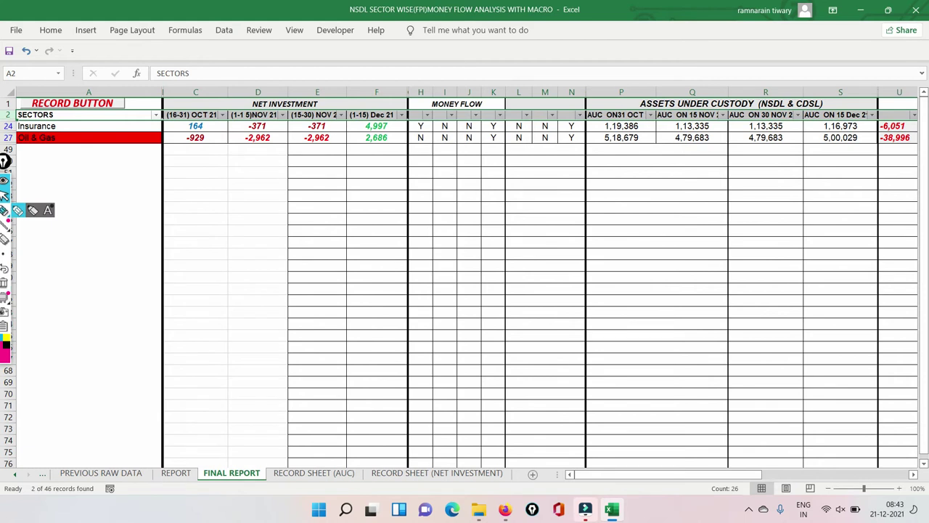
Restore all sectors by including the N rows again in the "<2000" filter of column AD
{"action": "left_click_drag", "start_coordinate": [914, 476], "coordinate": [914, 476]}
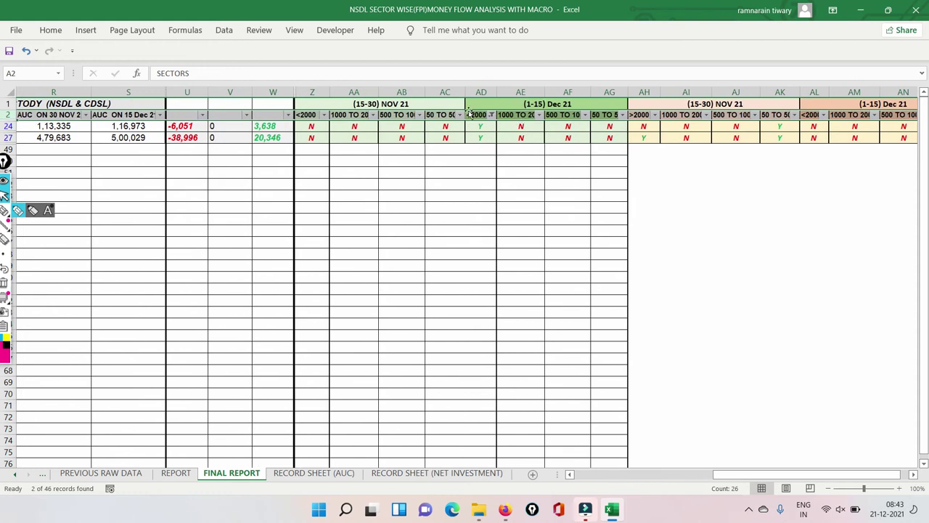
{"action": "left_click", "coordinate": [491, 114]}
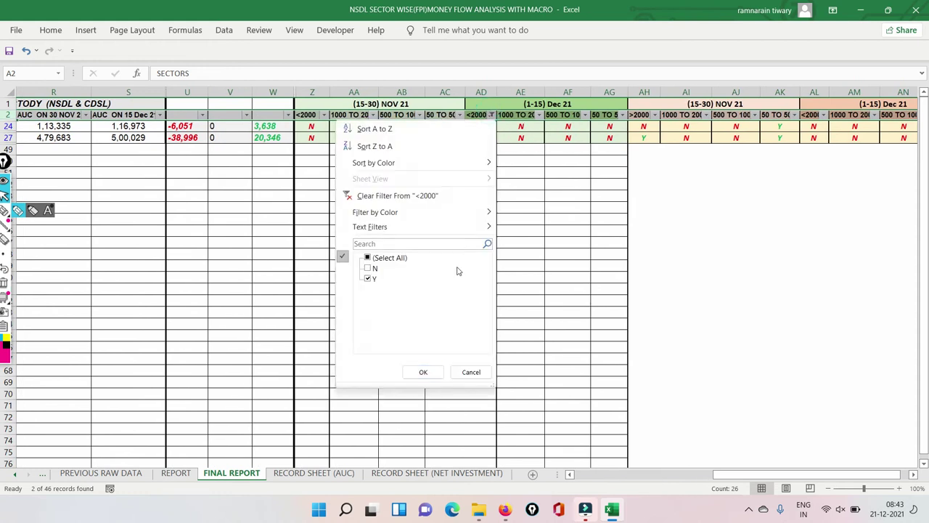
{"action": "left_click", "coordinate": [370, 270]}
{"action": "left_click", "coordinate": [425, 373]}
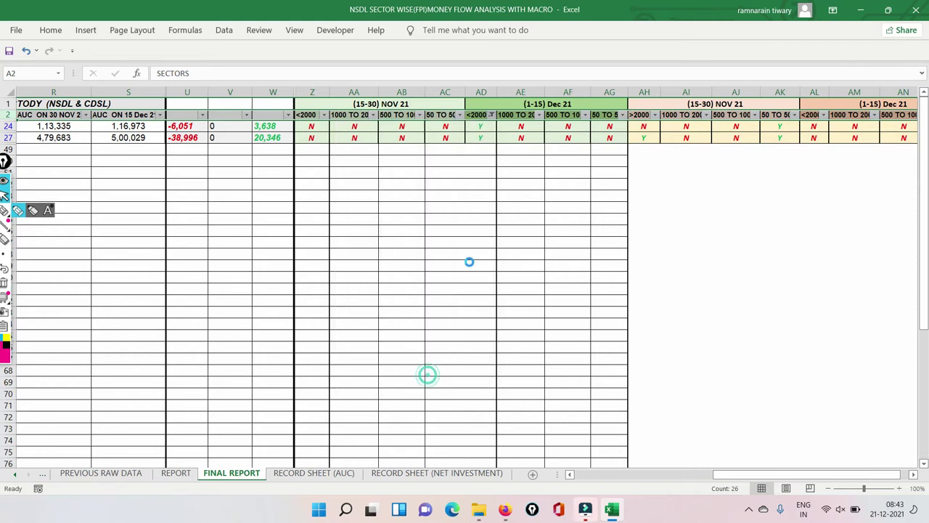
Check the filter values of "1000 TO 2000" column AE, and filter the "500 TO 1000" column AF to show only Y rows
{"action": "left_click", "coordinate": [539, 116]}
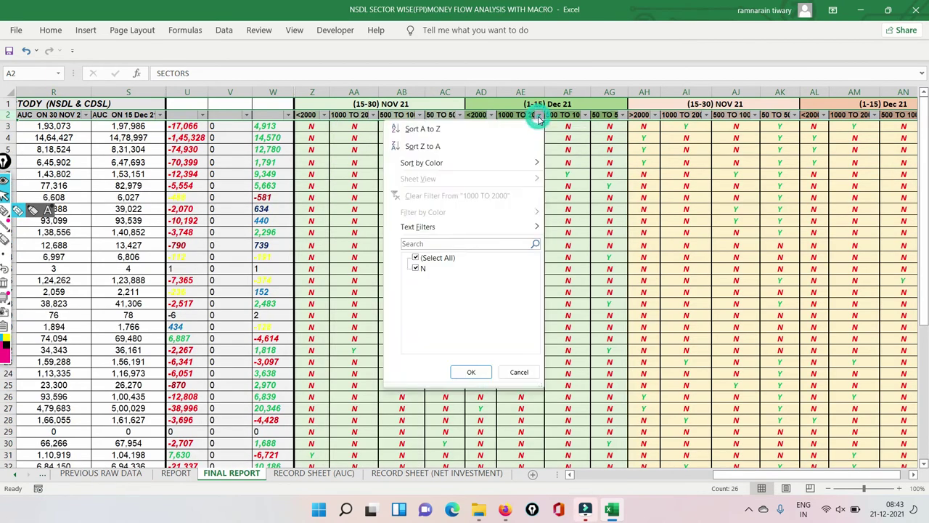
{"action": "left_click", "coordinate": [471, 373]}
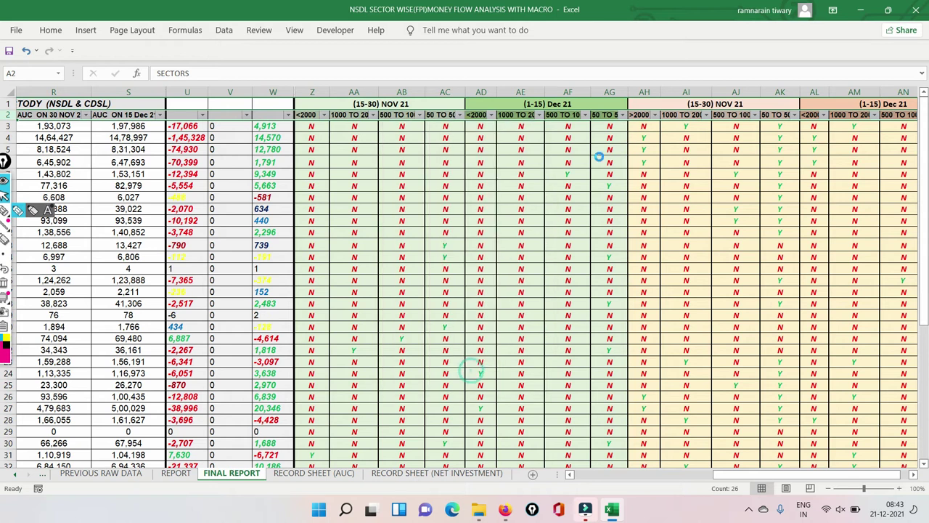
{"action": "left_click", "coordinate": [585, 116]}
{"action": "left_click", "coordinate": [462, 269]}
{"action": "left_click", "coordinate": [517, 372]}
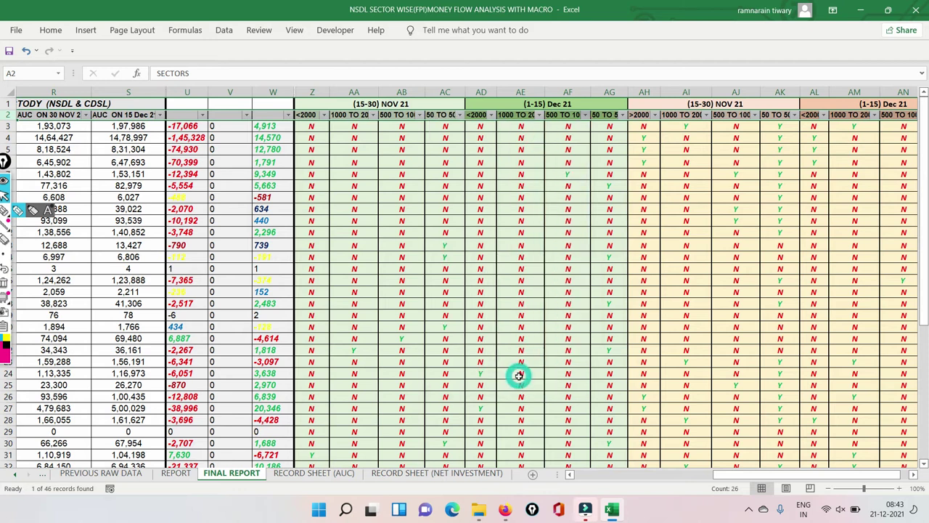
{"action": "left_click_drag", "start_coordinate": [721, 480], "coordinate": [540, 490]}
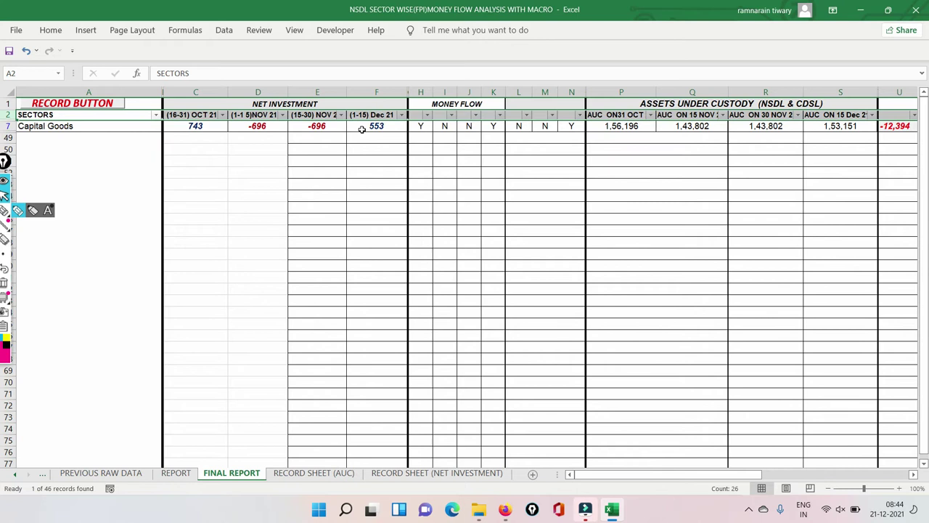
Restore all sectors by including the N rows again in the "500 TO 1000" filter of column AF
{"action": "left_click_drag", "start_coordinate": [661, 485], "coordinate": [817, 479]}
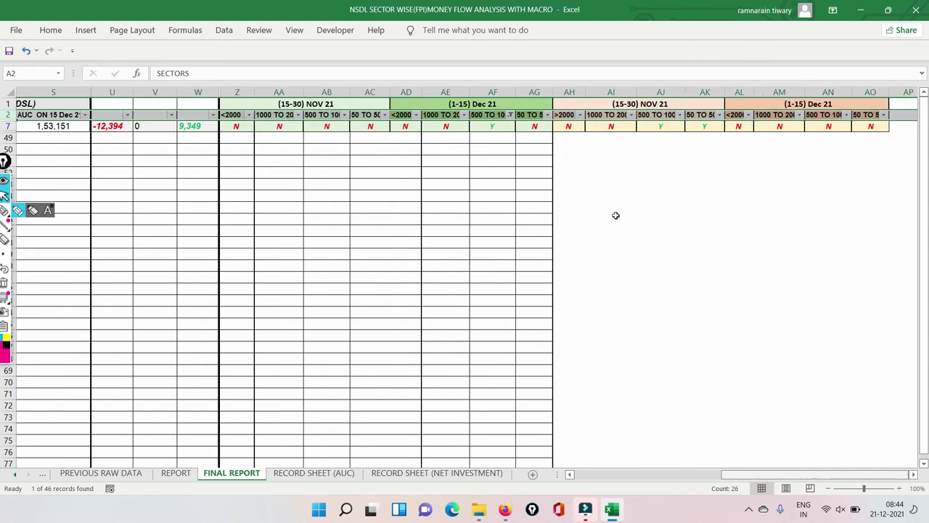
{"action": "left_click", "coordinate": [510, 117]}
{"action": "left_click", "coordinate": [390, 268]}
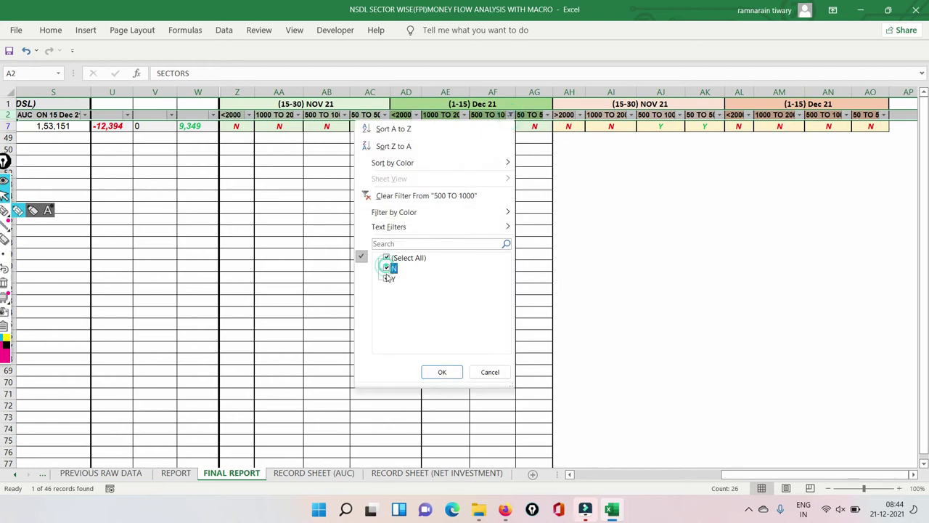
Filter the "50 TO 500" column AG in the green (1-15) Dec 21 block to only Y rows and show the matching sectors
{"action": "left_click", "coordinate": [547, 115]}
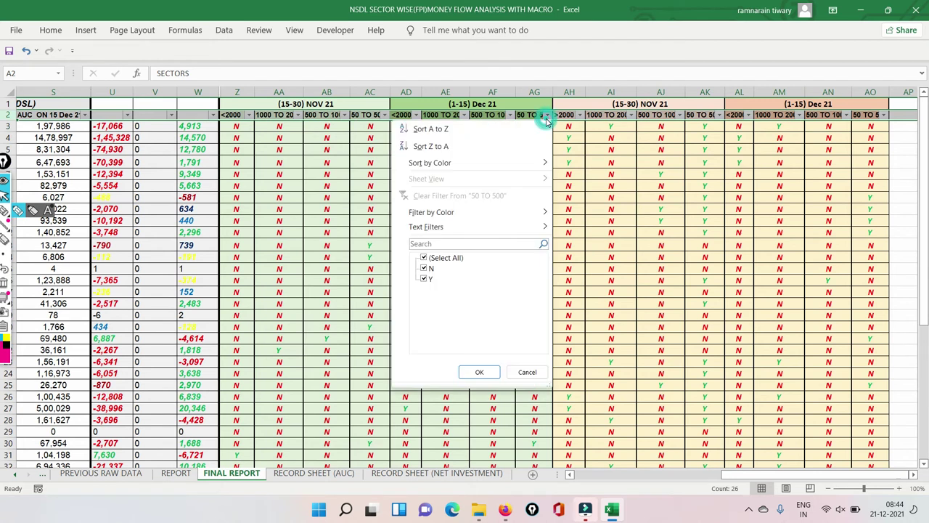
{"action": "left_click", "coordinate": [424, 268]}
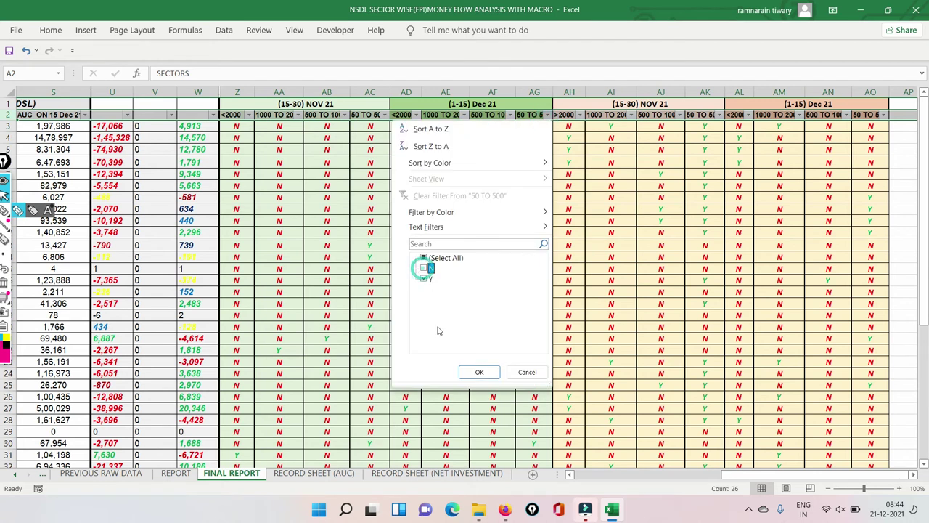
{"action": "left_click", "coordinate": [478, 372]}
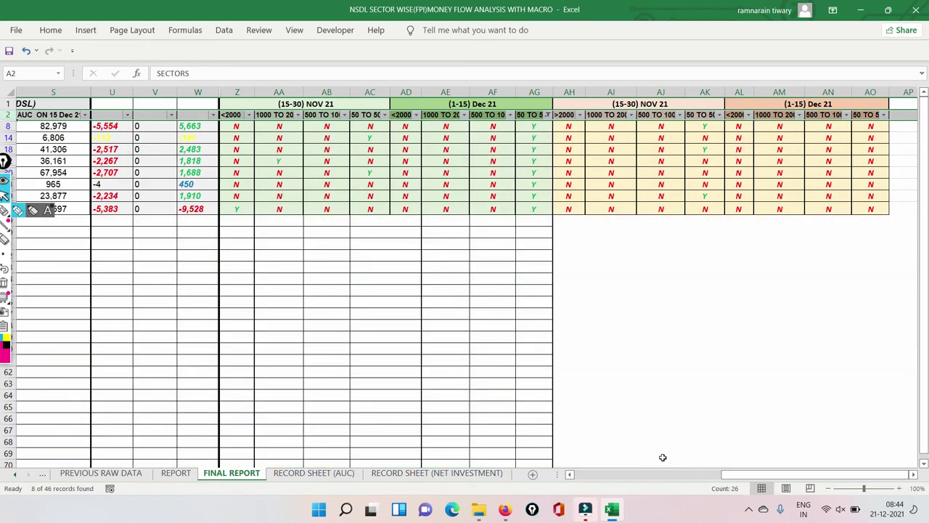
{"action": "left_click_drag", "start_coordinate": [735, 476], "coordinate": [555, 479]}
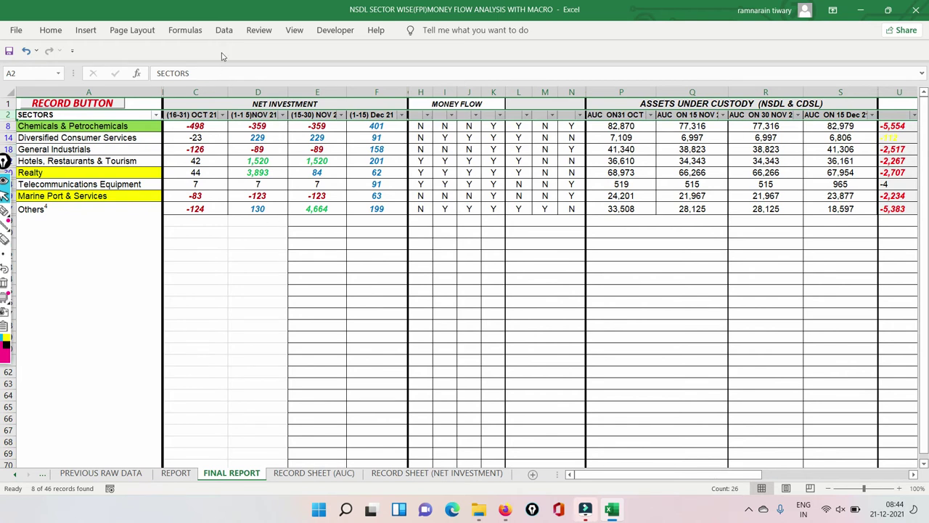
Remove all filters from the header row of the FINAL REPORT sheet
{"action": "left_click", "coordinate": [224, 31]}
{"action": "left_click", "coordinate": [429, 66]}
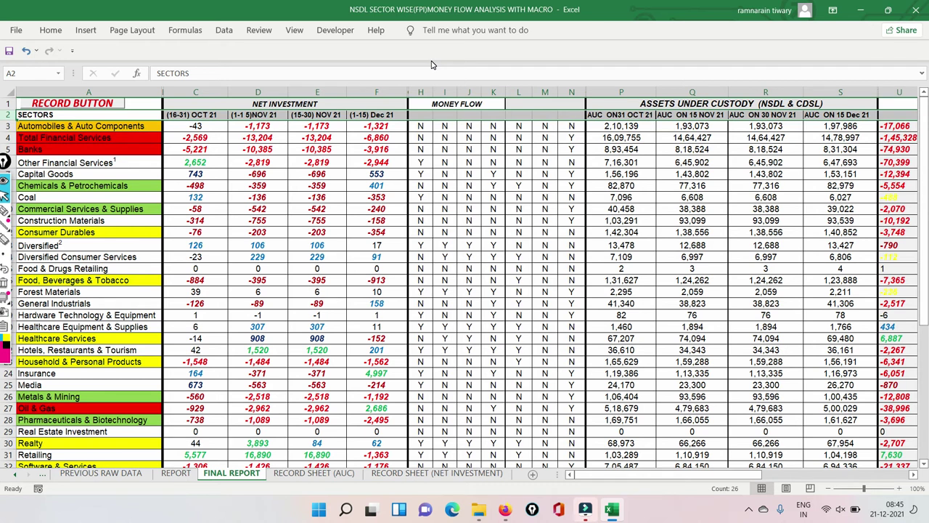
{"action": "left_click_drag", "start_coordinate": [193, 149], "coordinate": [161, 154]}
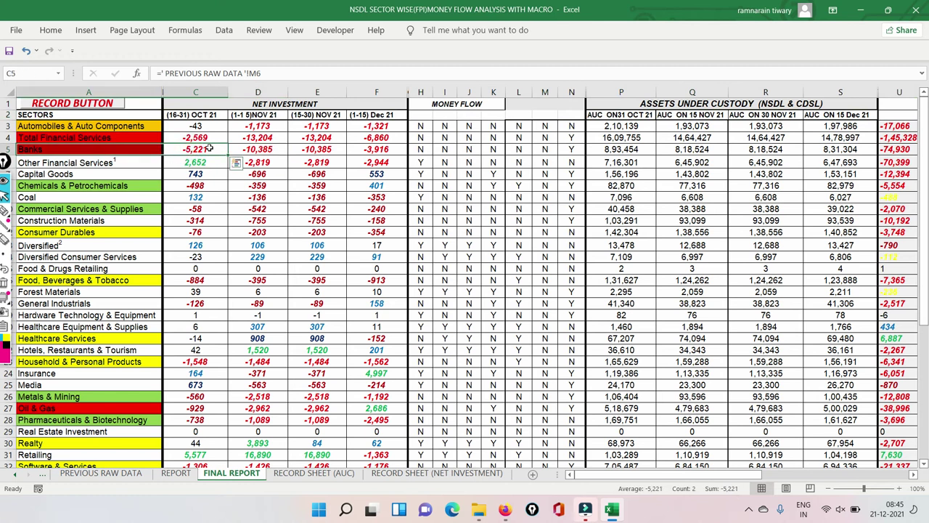
{"action": "left_click", "coordinate": [340, 206]}
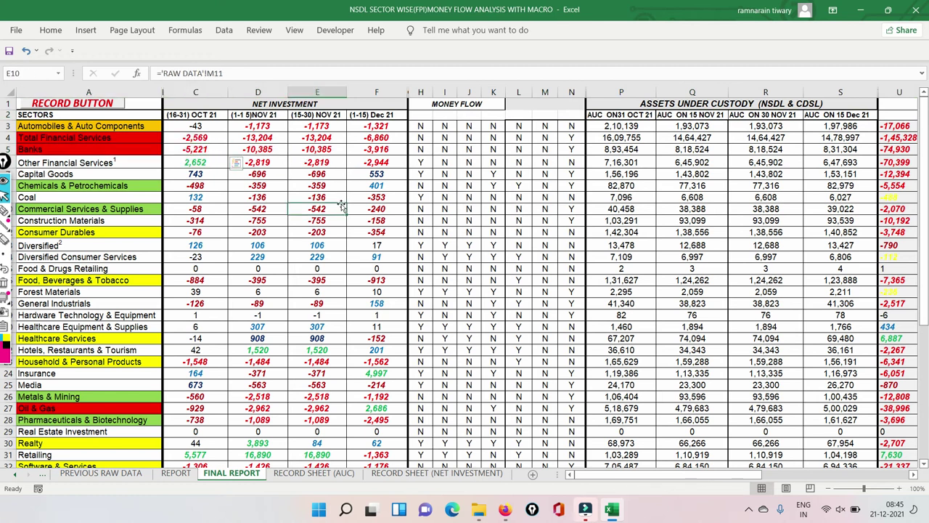
{"action": "left_click", "coordinate": [427, 114]}
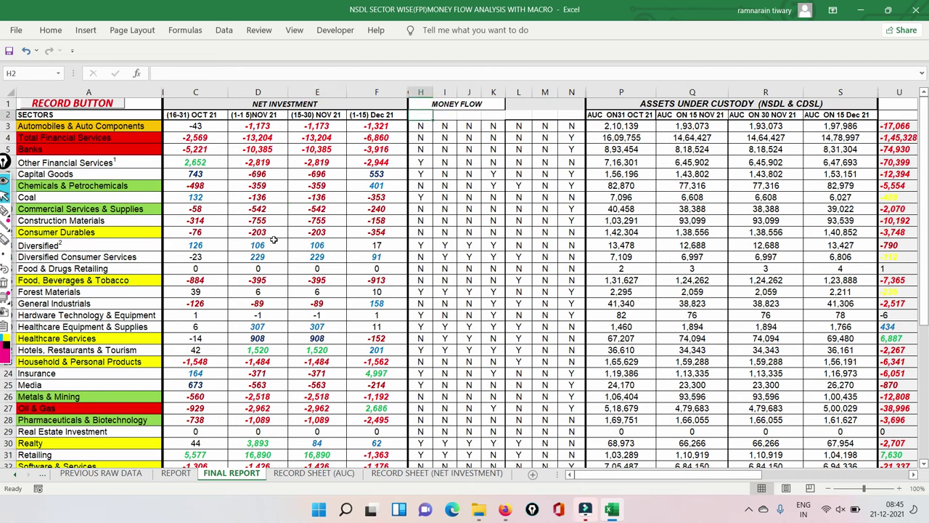
Mark the Diversified and Healthcare Services net investment figures with pen strokes, and clear the ink
{"action": "left_click", "coordinate": [5, 211]}
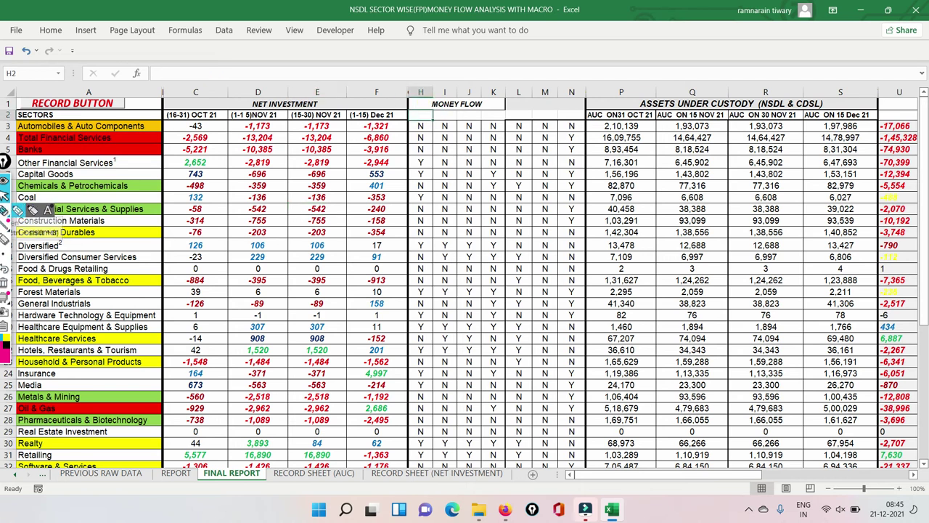
{"action": "mouse_move", "coordinate": [156, 244]}
{"action": "left_mouse_down"}
{"action": "mouse_move", "coordinate": [249, 239]}
{"action": "mouse_move", "coordinate": [257, 229]}
{"action": "mouse_move", "coordinate": [363, 216]}
{"action": "left_mouse_up"}
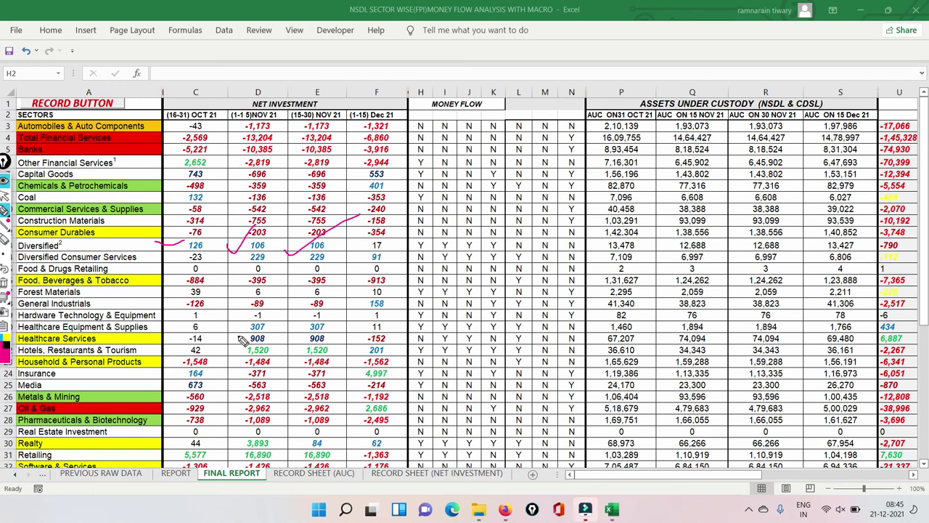
{"action": "mouse_move", "coordinate": [237, 334]}
{"action": "left_mouse_down"}
{"action": "mouse_move", "coordinate": [272, 318]}
{"action": "mouse_move", "coordinate": [342, 327]}
{"action": "left_mouse_up"}
{"action": "left_click", "coordinate": [5, 283]}
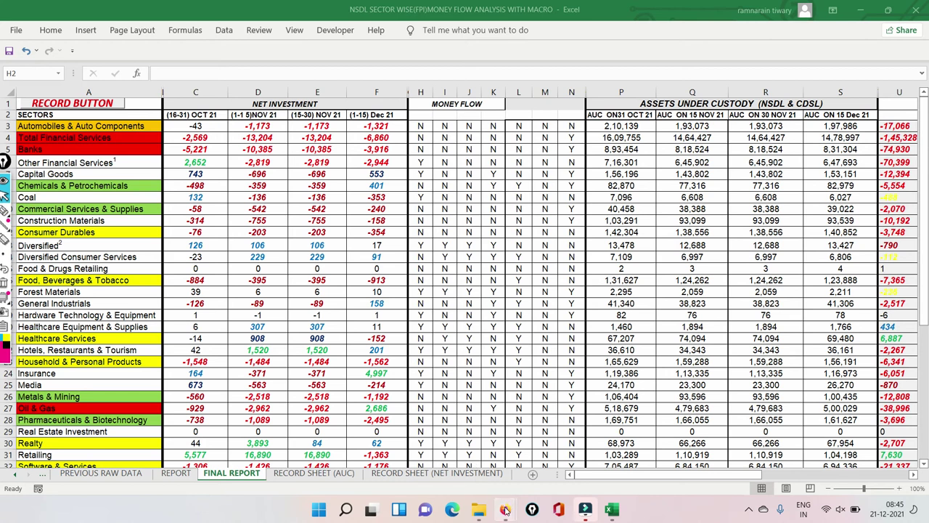
Switch to Firefox and search Google for "finology"
{"action": "mouse_move", "coordinate": [505, 510]}
{"action": "left_click", "coordinate": [446, 463]}
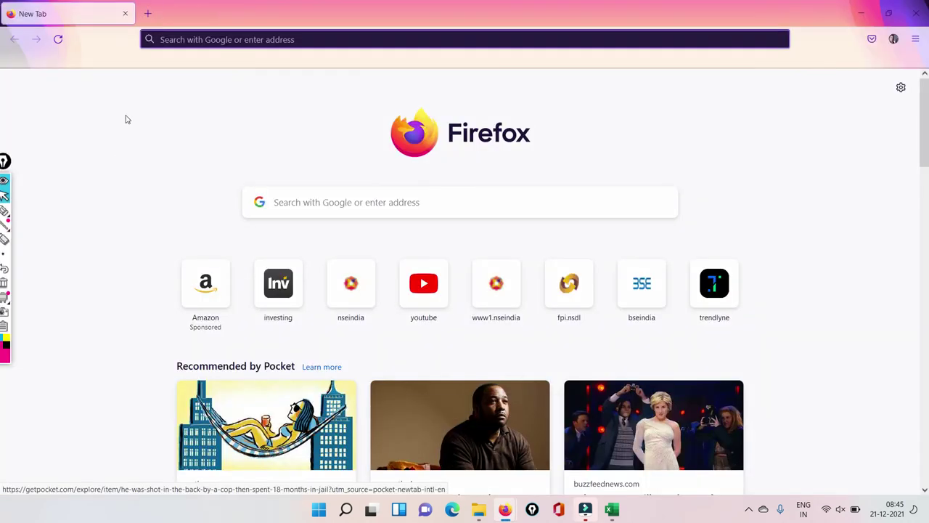
{"action": "left_click", "coordinate": [193, 39]}
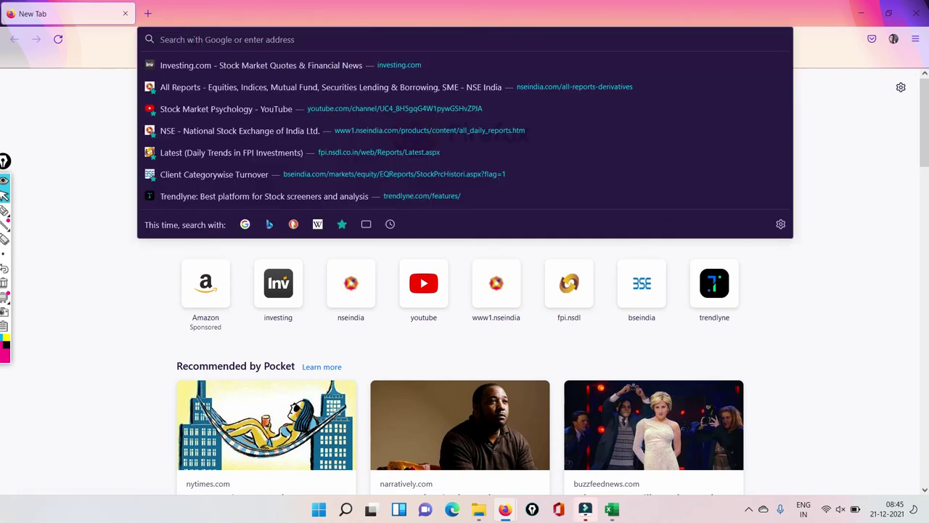
{"action": "type", "text": "fin"}
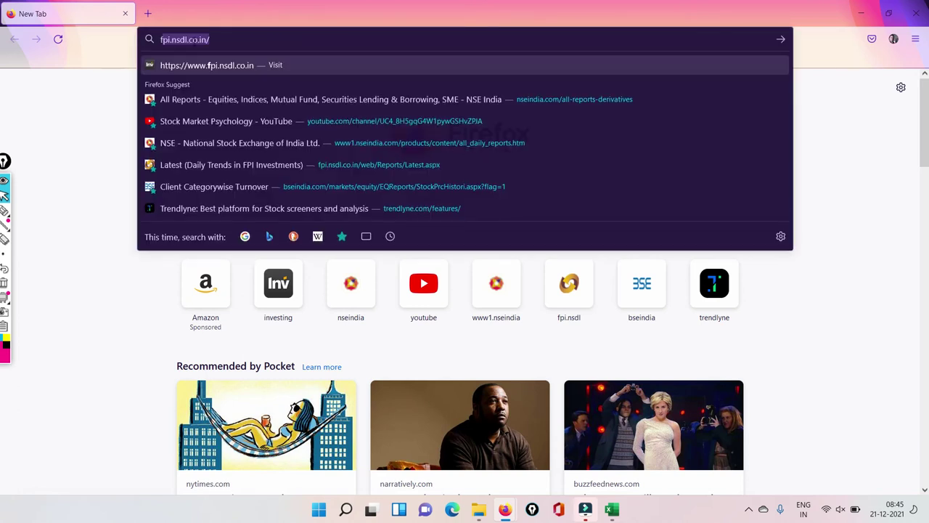
{"action": "type", "text": "olo"}
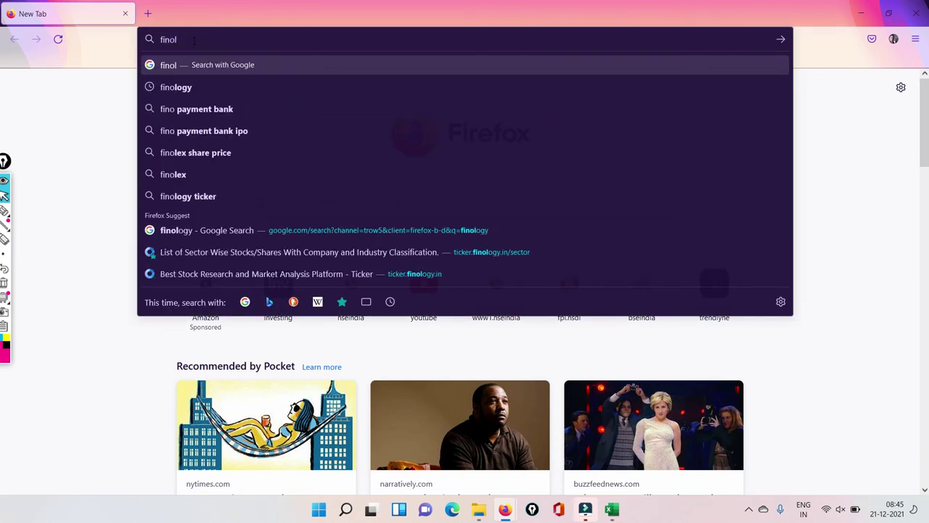
{"action": "left_click", "coordinate": [172, 87]}
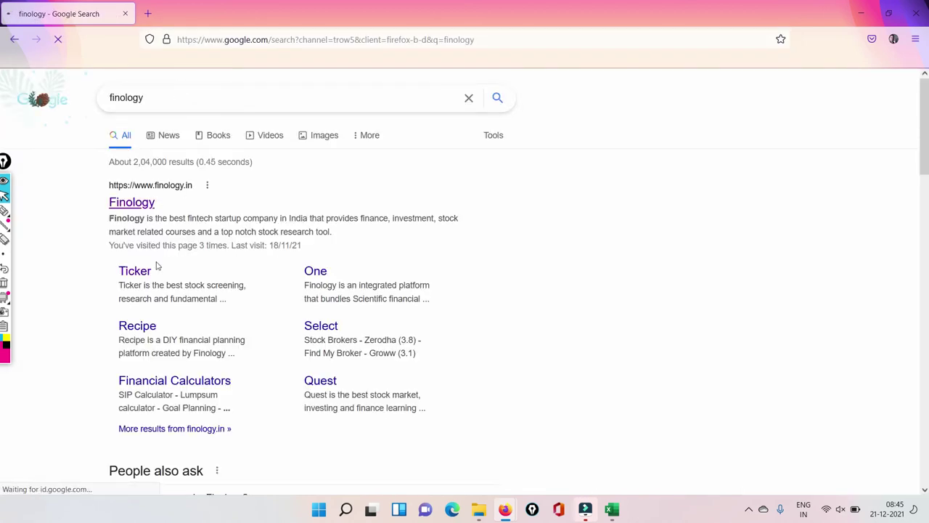
Open Finology's Ticker site from the search results and go to its list of sectors
{"action": "left_click", "coordinate": [133, 273]}
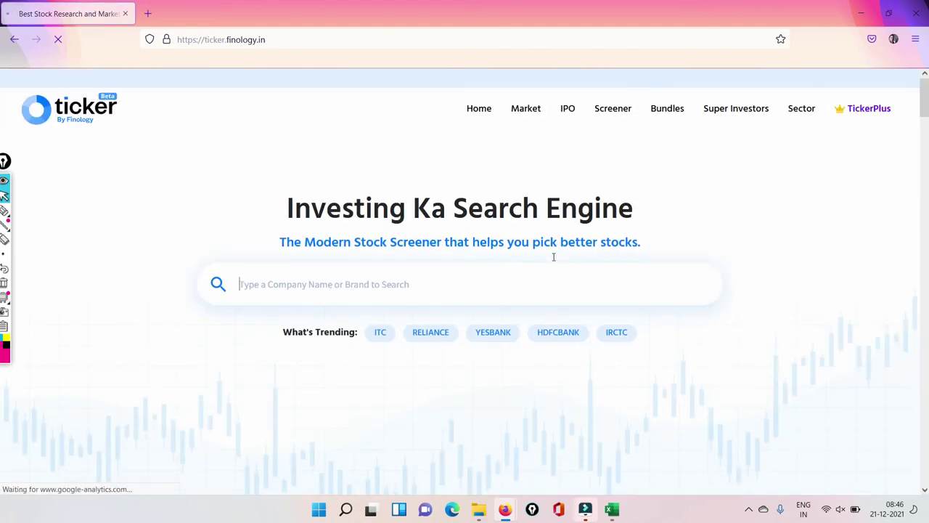
{"action": "left_click", "coordinate": [774, 111]}
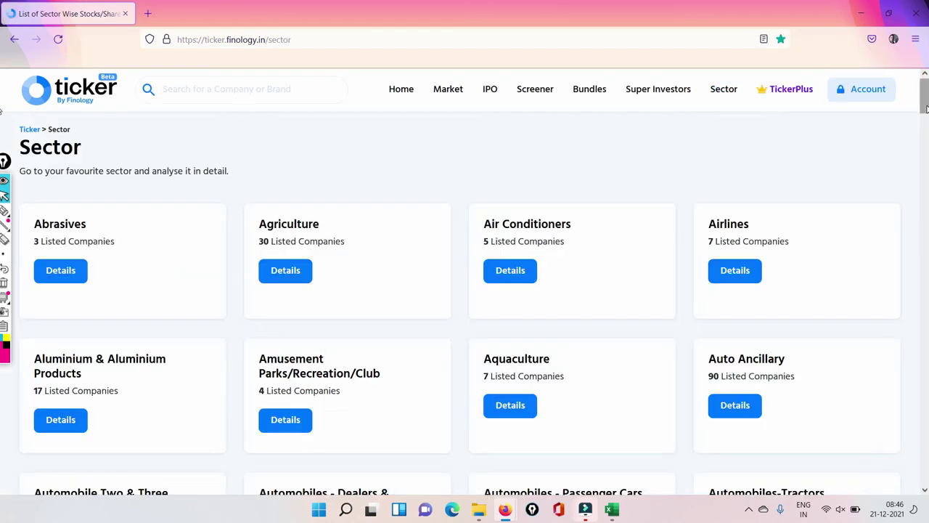
{"action": "scroll", "coordinate": [798, 217], "scroll_direction": "down", "scroll_amount": 2}
{"action": "scroll", "coordinate": [806, 145], "scroll_direction": "up", "scroll_amount": 2}
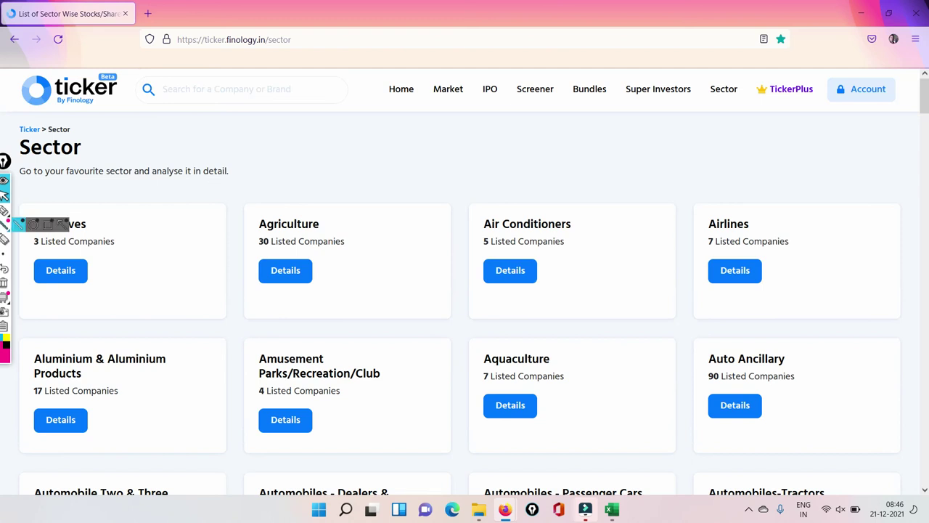
Tick Abrasives, Agriculture, Air Conditioners, Airlines and Auto Ancillary with the pen, and circle Amusement Parks/Recreation/Club
{"action": "left_click", "coordinate": [17, 210]}
{"action": "left_click_drag", "start_coordinate": [103, 278], "coordinate": [189, 195]}
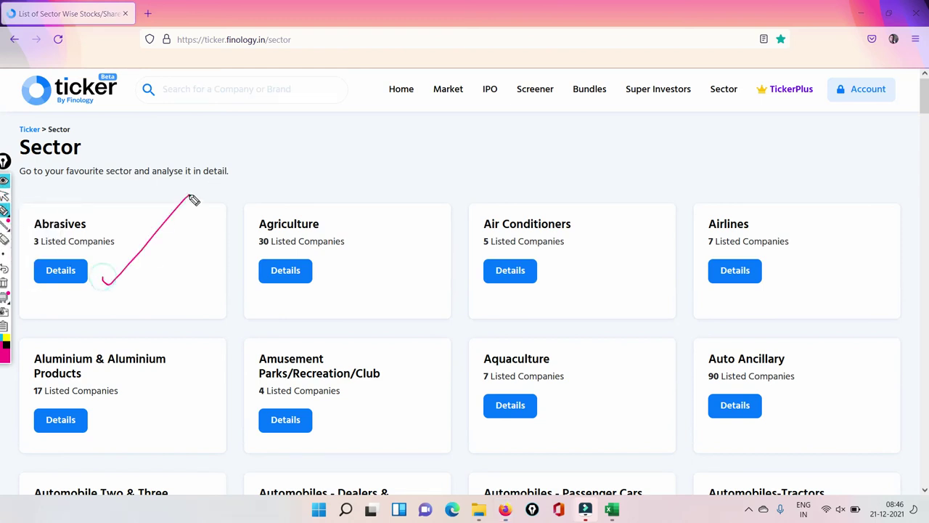
{"action": "left_click_drag", "start_coordinate": [247, 256], "coordinate": [283, 236]}
{"action": "mouse_move", "coordinate": [464, 262]}
{"action": "left_mouse_down"}
{"action": "mouse_move", "coordinate": [470, 270]}
{"action": "mouse_move", "coordinate": [501, 241]}
{"action": "left_mouse_up"}
{"action": "left_click_drag", "start_coordinate": [686, 276], "coordinate": [742, 250]}
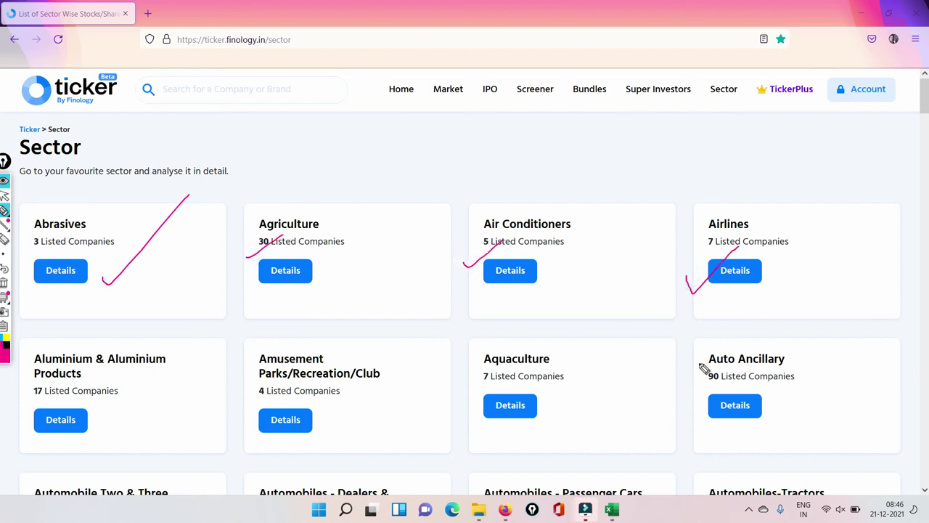
{"action": "left_click_drag", "start_coordinate": [695, 367], "coordinate": [738, 325]}
{"action": "mouse_move", "coordinate": [246, 393]}
{"action": "left_mouse_down"}
{"action": "mouse_move", "coordinate": [322, 359]}
{"action": "mouse_move", "coordinate": [368, 389]}
{"action": "mouse_move", "coordinate": [259, 399]}
{"action": "left_mouse_up"}
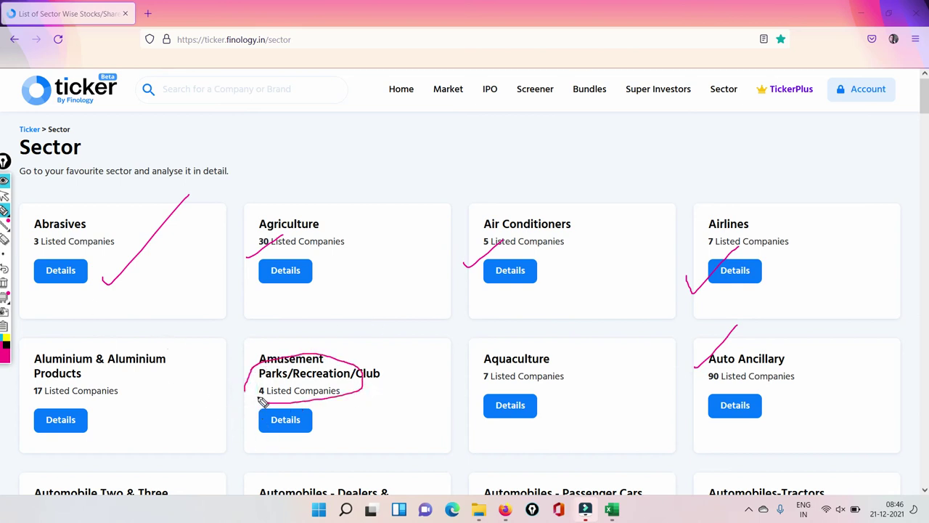
{"action": "left_click", "coordinate": [4, 196]}
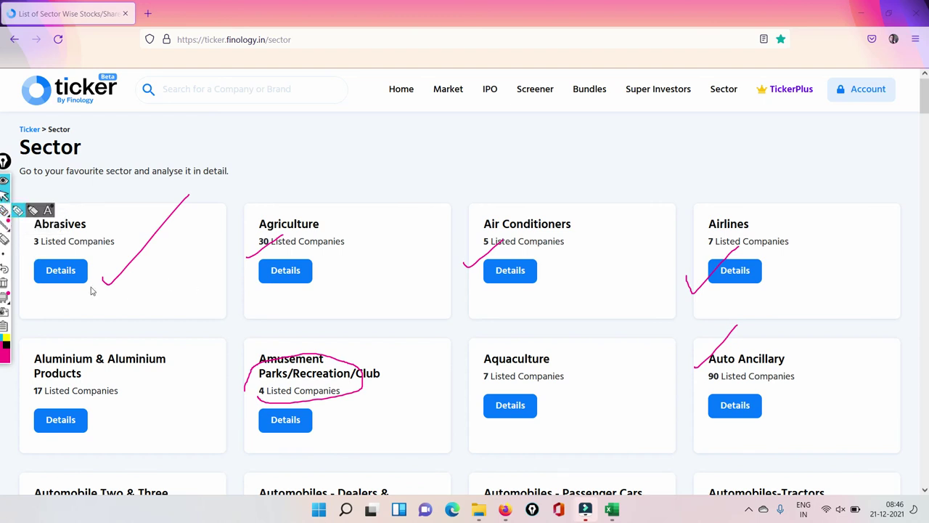
Open the Abrasives sector details, clear the pen marks from the screen and view the companies listed under it
{"action": "left_click", "coordinate": [69, 271]}
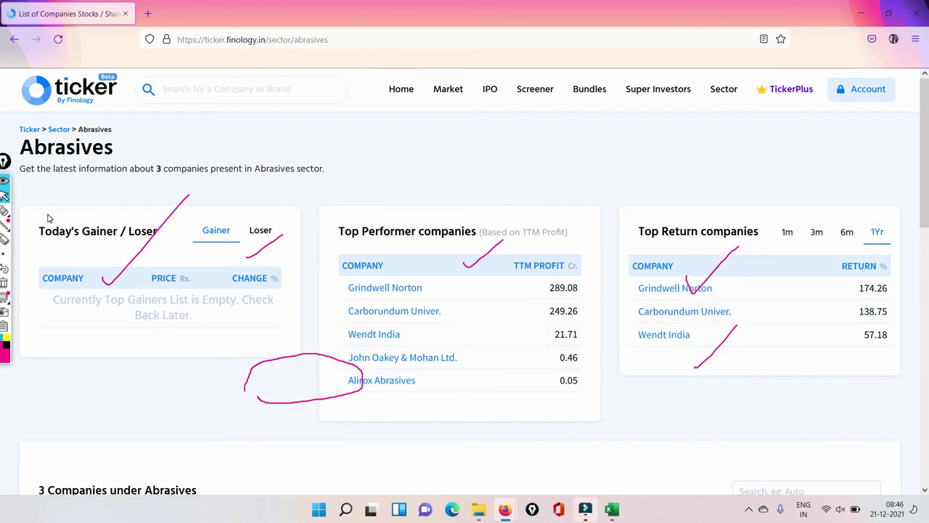
{"action": "left_click", "coordinate": [4, 283]}
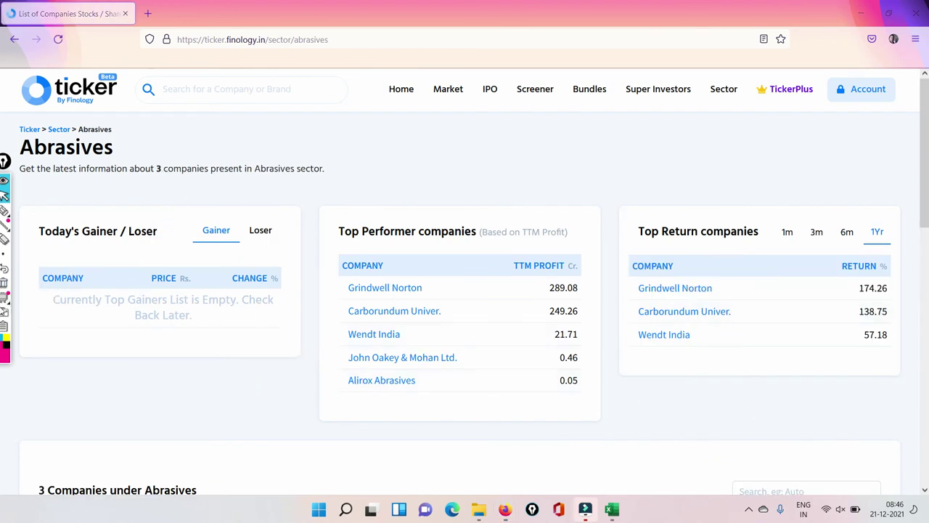
{"action": "scroll", "coordinate": [925, 218], "scroll_direction": "down", "scroll_amount": 3}
{"action": "scroll", "coordinate": [465, 291], "scroll_direction": "down", "scroll_amount": 1}
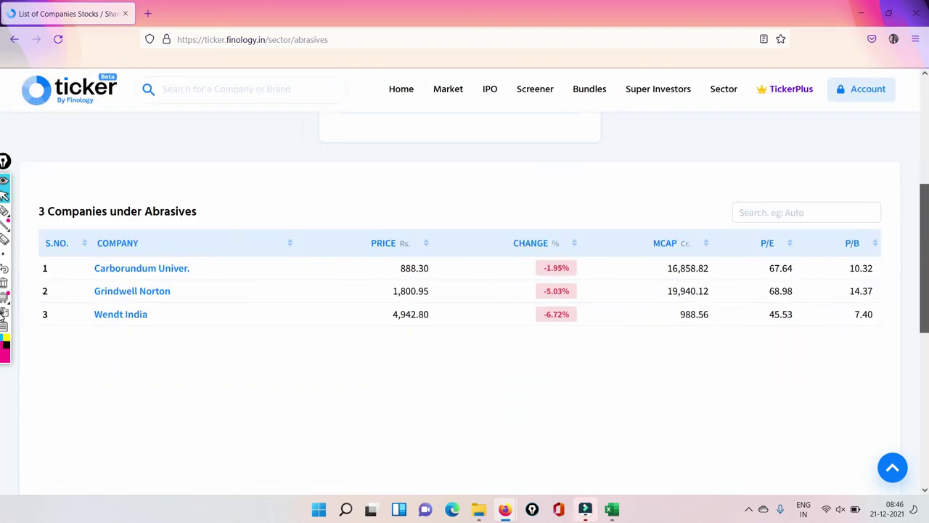